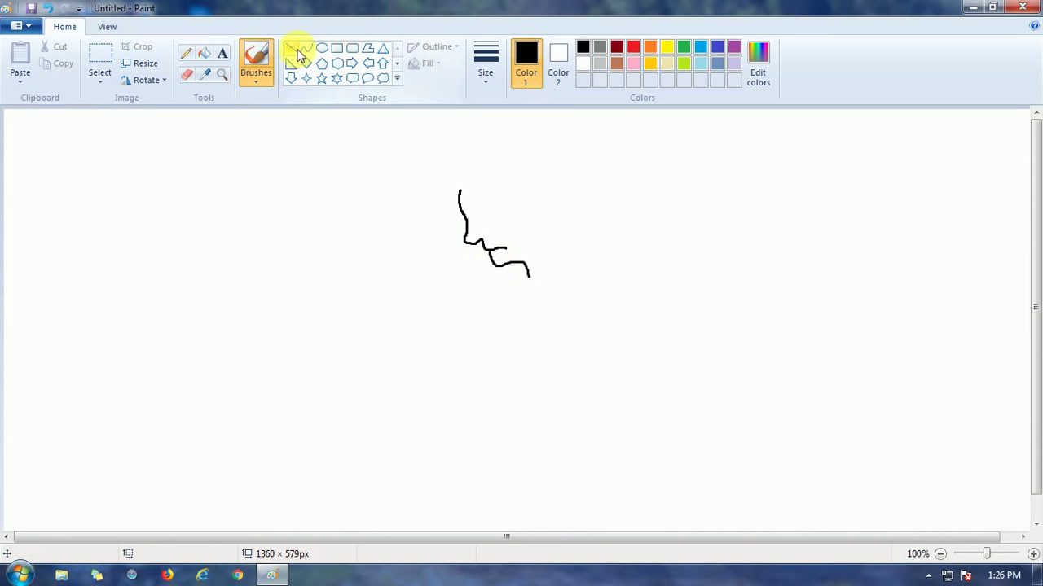
- Draw a thick slanted eyebrow on the face, with a curved eyelid and a black pupil beneath it
click(488, 128)
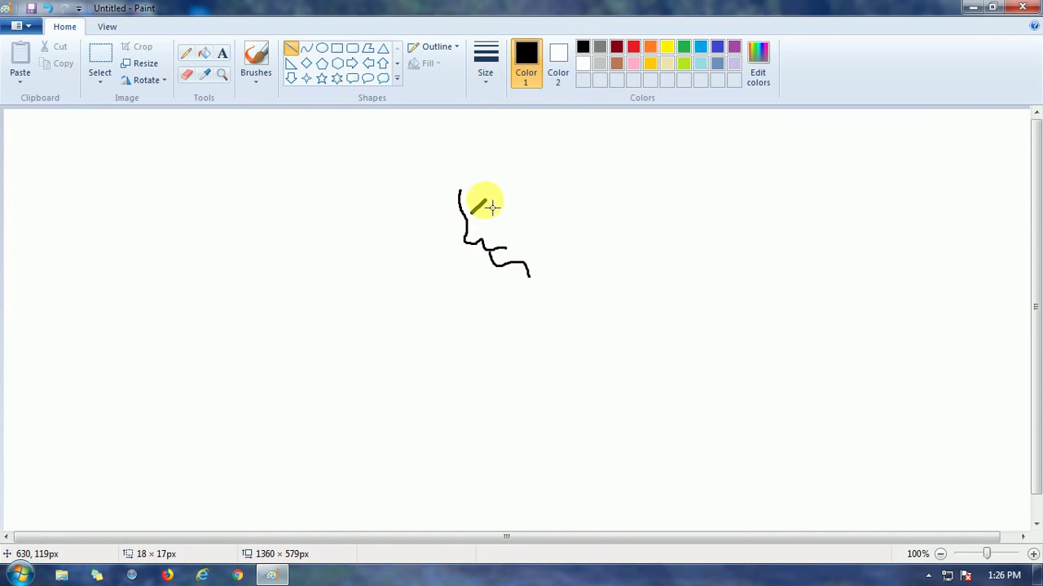
click(306, 48)
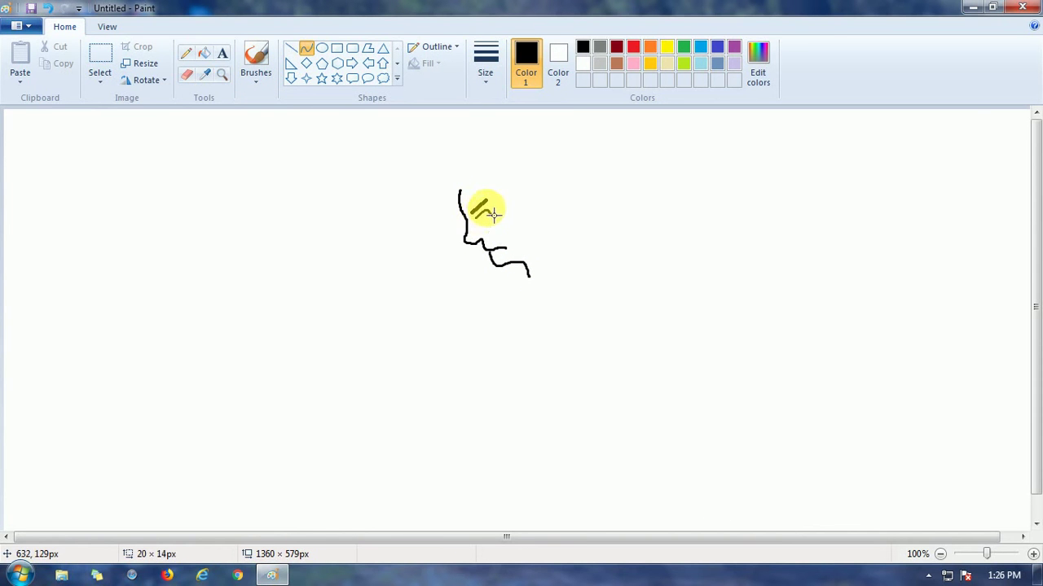
click(257, 74)
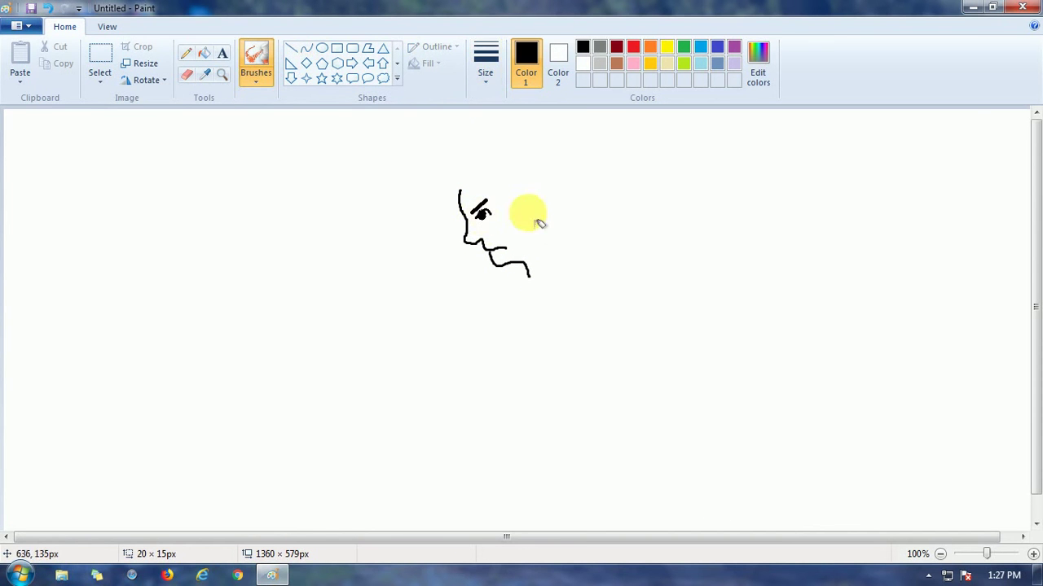
- Brush the rounded shoulder and the two long outlines of the near arm in black below the chin
click(256, 78)
click(258, 104)
mouse_move(514, 320)
mouse_down()
mouse_move(536, 284)
mouse_move(552, 286)
mouse_move(563, 316)
mouse_move(516, 400)
mouse_move(513, 348)
mouse_move(478, 419)
mouse_up()
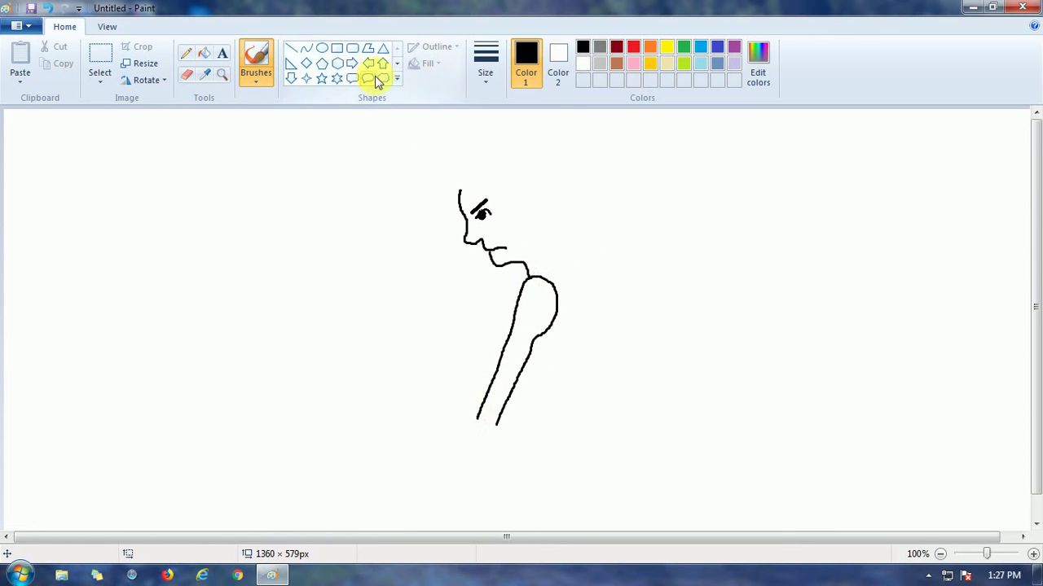
- Paint textured yellow hair over the top and back of the head, and clear an ear-shaped patch with white
mouse_move(456, 184)
mouse_down()
mouse_move(498, 200)
mouse_move(522, 240)
mouse_move(528, 214)
mouse_move(481, 167)
mouse_move(531, 196)
mouse_move(556, 245)
mouse_up()
drag(516, 200, 524, 209)
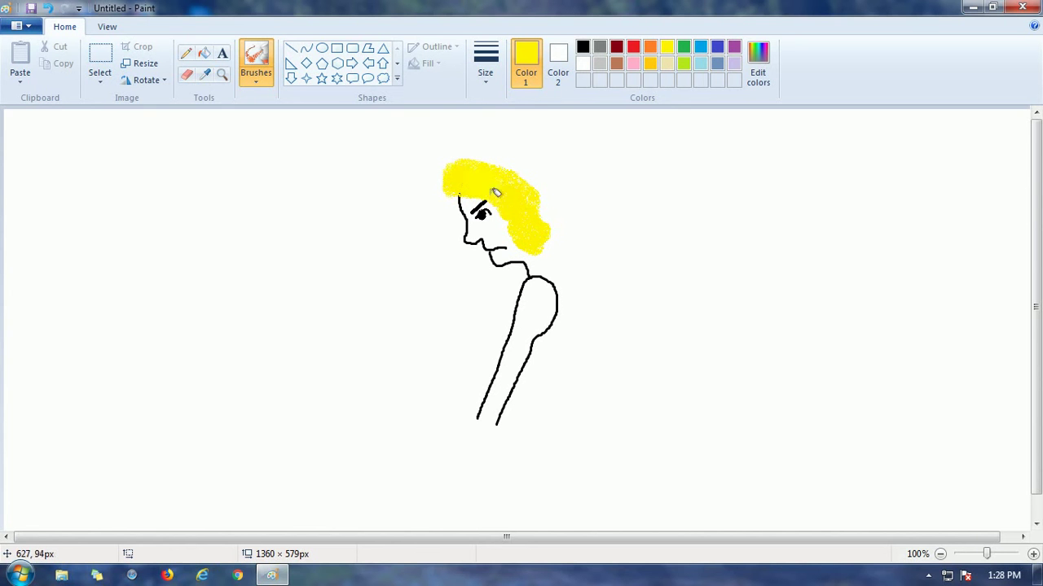
click(485, 65)
click(491, 139)
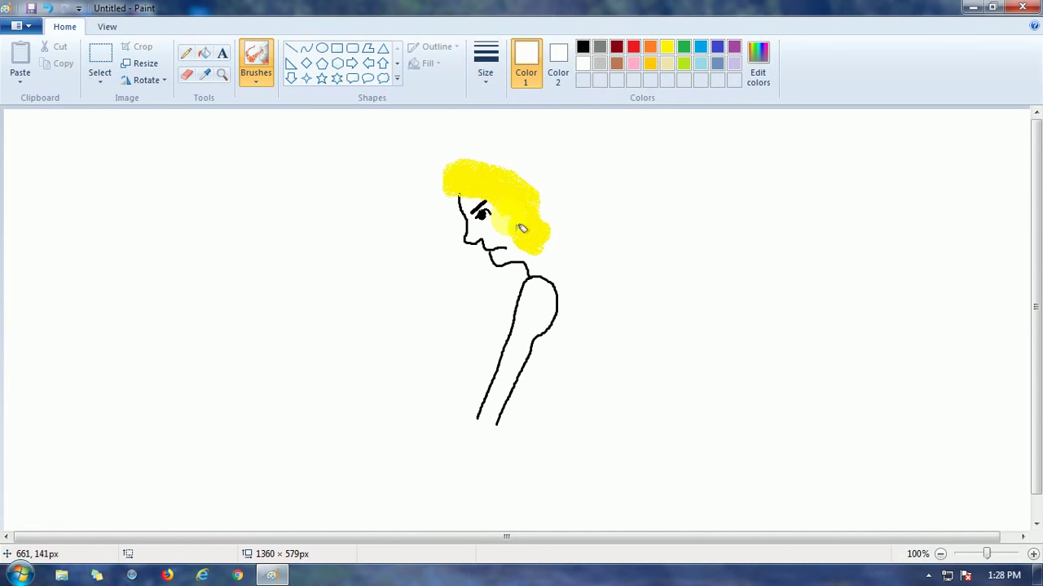
- Draw the back of the neck, the collar and the arched back line in black with the Curve tool
click(305, 47)
click(582, 46)
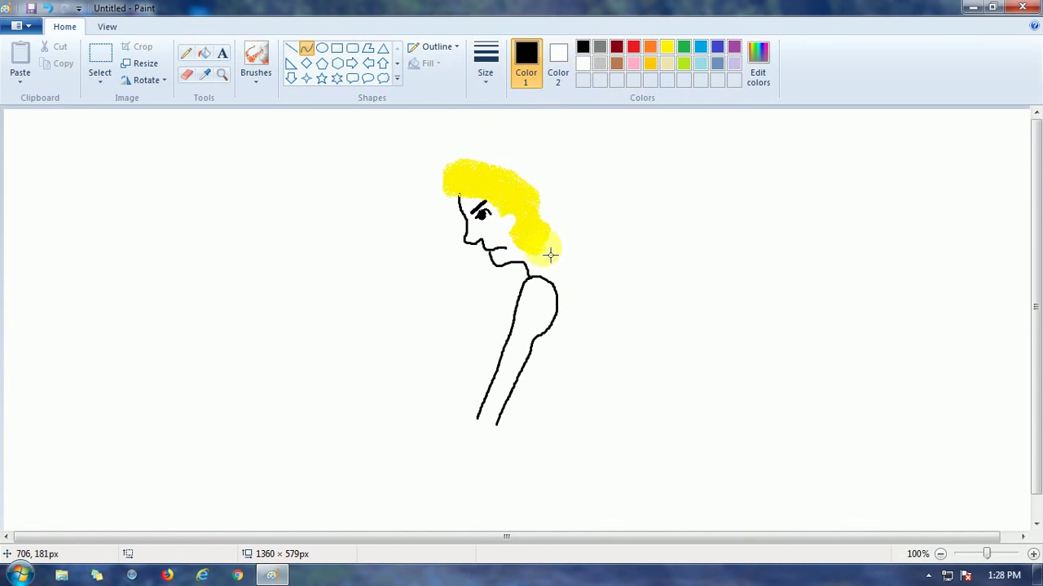
click(548, 258)
click(306, 48)
mouse_move(559, 266)
mouse_down()
mouse_move(606, 326)
mouse_move(613, 371)
mouse_up()
click(602, 318)
click(306, 51)
click(255, 61)
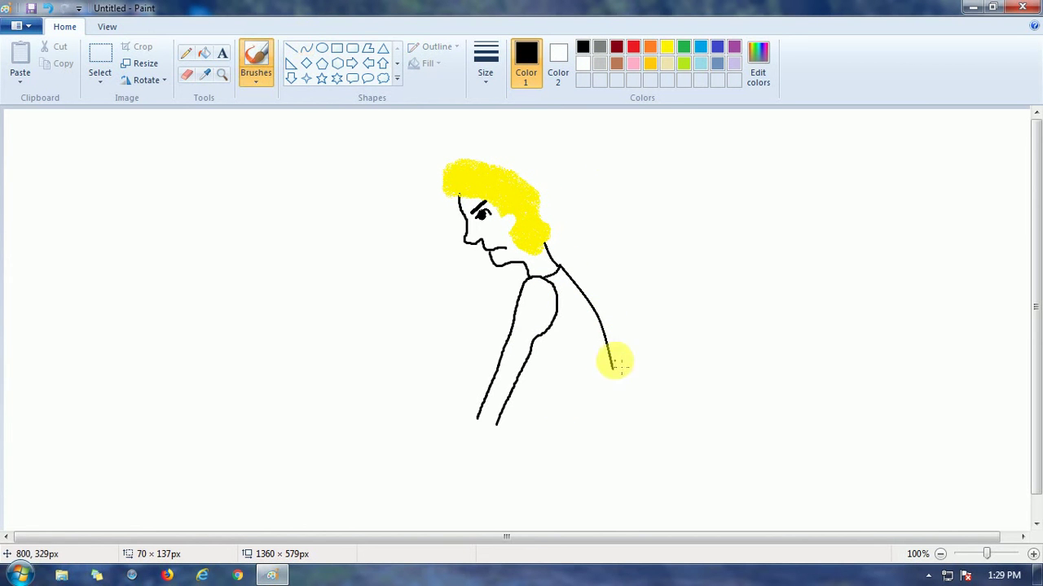
mouse_move(552, 388)
mouse_down()
mouse_move(605, 419)
mouse_move(622, 380)
mouse_up()
click(291, 47)
mouse_move(541, 374)
mouse_down()
mouse_move(585, 470)
mouse_move(581, 439)
mouse_up()
click(186, 74)
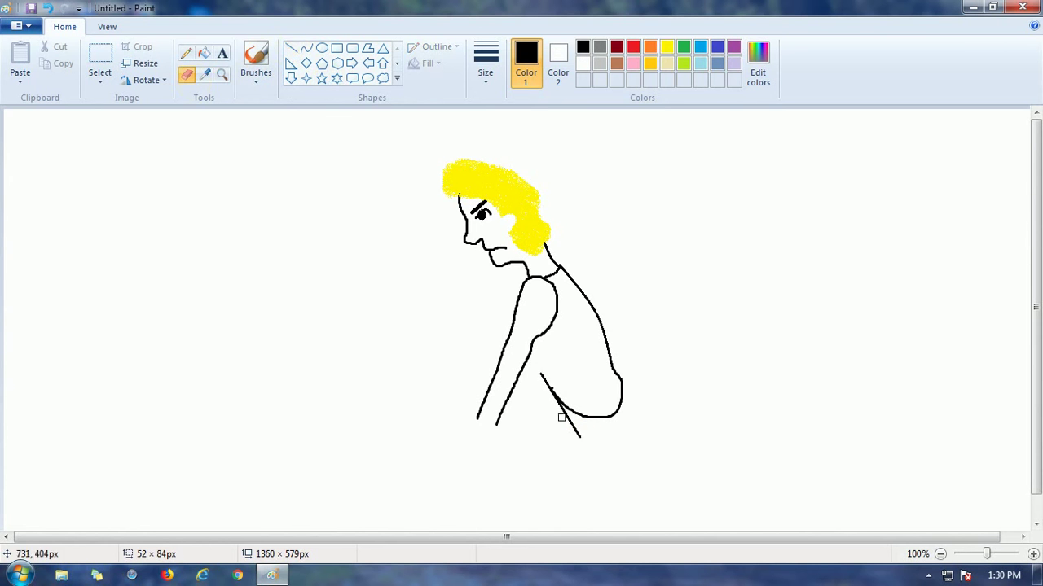
click(256, 61)
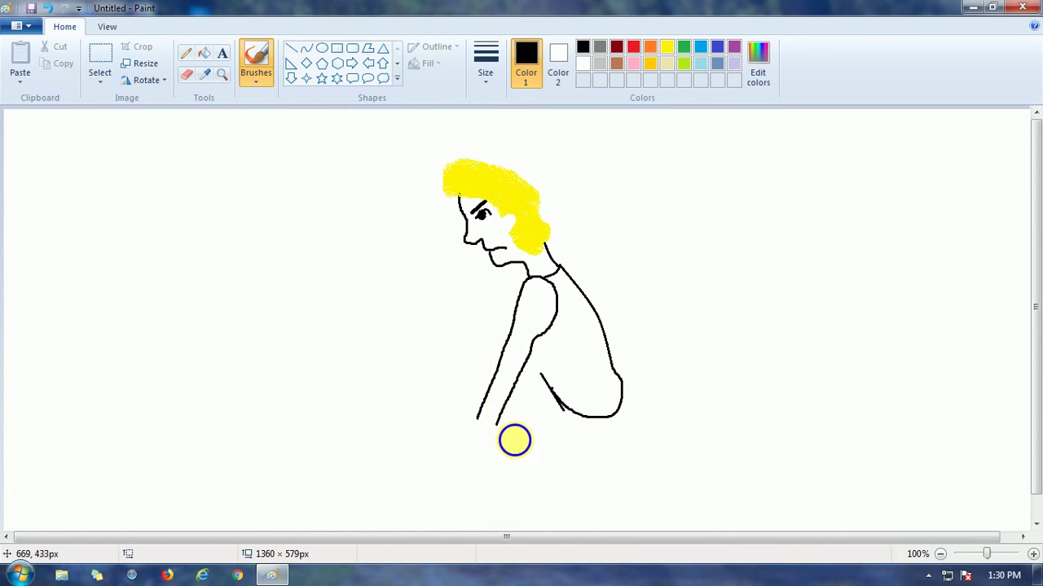
click(291, 47)
mouse_move(567, 409)
mouse_down()
mouse_move(523, 437)
mouse_move(556, 396)
mouse_up()
click(186, 74)
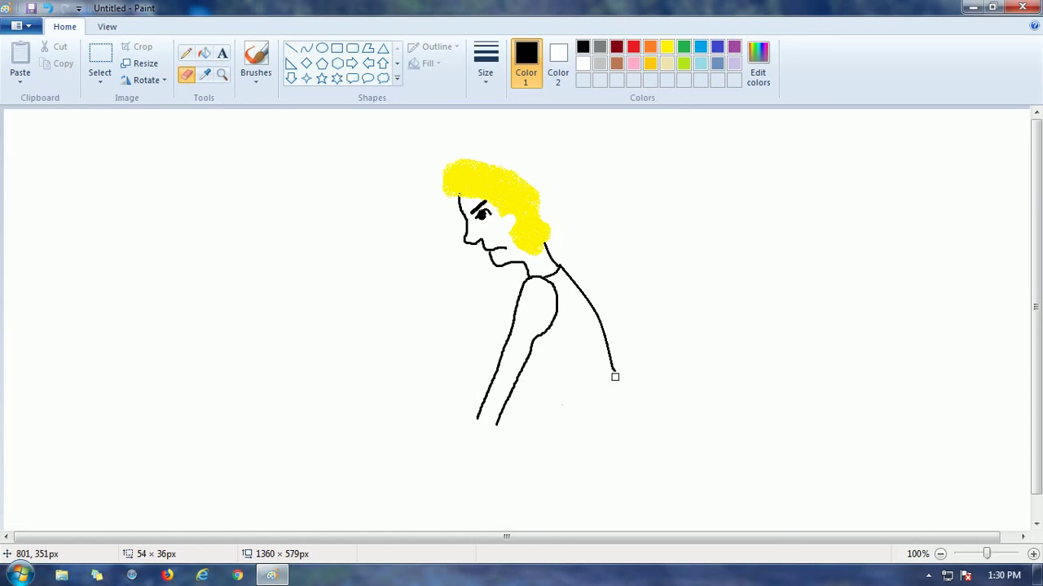
- Draw the hip and the rear edge of the shorts in black, running from the back line down to the hem
click(292, 49)
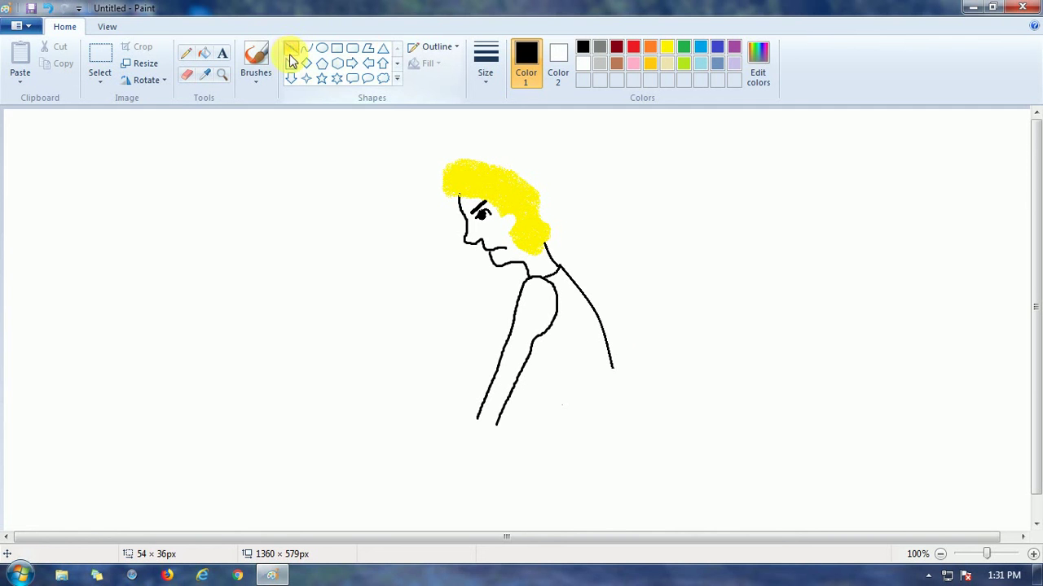
click(290, 52)
drag(558, 426, 560, 424)
click(579, 424)
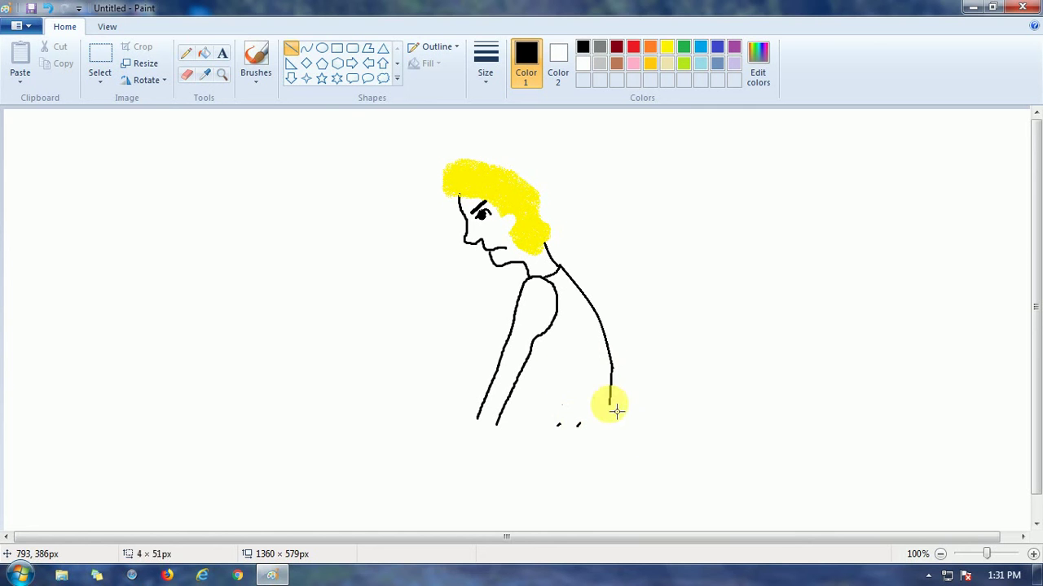
click(256, 61)
drag(613, 366, 571, 446)
click(186, 75)
click(291, 48)
drag(597, 425, 579, 447)
- Draw the front edge and hem of the shorts, and add the rounded near knee below them
click(306, 48)
mouse_move(560, 396)
mouse_down()
mouse_move(528, 434)
mouse_move(582, 449)
mouse_move(512, 465)
mouse_move(546, 487)
mouse_move(681, 500)
mouse_move(667, 450)
mouse_up()
click(306, 48)
click(262, 75)
click(306, 48)
click(518, 489)
- Draw the near lower leg extending backwards with two straight lines, and finish it with a sock and a shoe
click(293, 50)
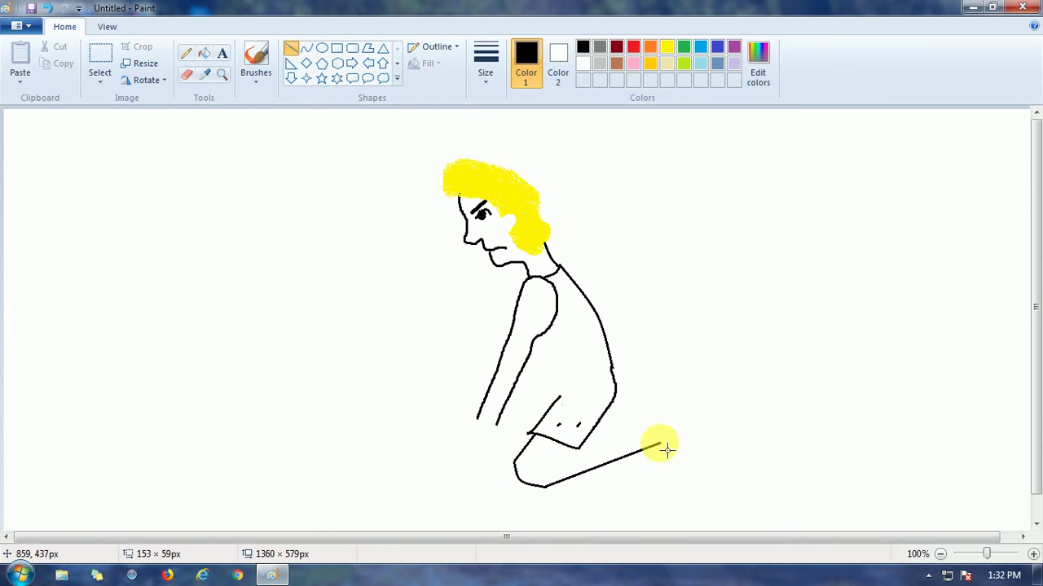
mouse_move(578, 446)
mouse_down()
mouse_move(559, 462)
mouse_move(644, 438)
mouse_move(673, 473)
mouse_move(677, 424)
mouse_move(652, 446)
mouse_up()
click(256, 61)
click(292, 49)
click(292, 79)
- Extend the near arm to the wrist with straight lines and brush a hand with spread fingers at its end
click(292, 48)
mouse_move(497, 422)
mouse_down()
mouse_move(482, 470)
mouse_move(459, 468)
mouse_up()
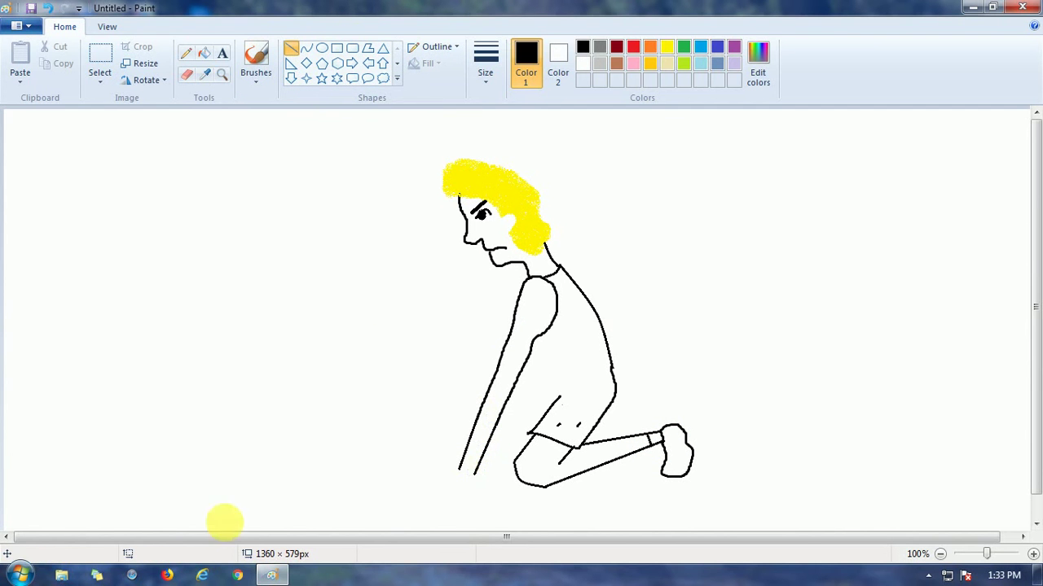
click(291, 49)
mouse_move(511, 330)
mouse_down()
mouse_move(483, 440)
mouse_move(465, 471)
mouse_move(435, 488)
mouse_move(453, 496)
mouse_up()
click(261, 64)
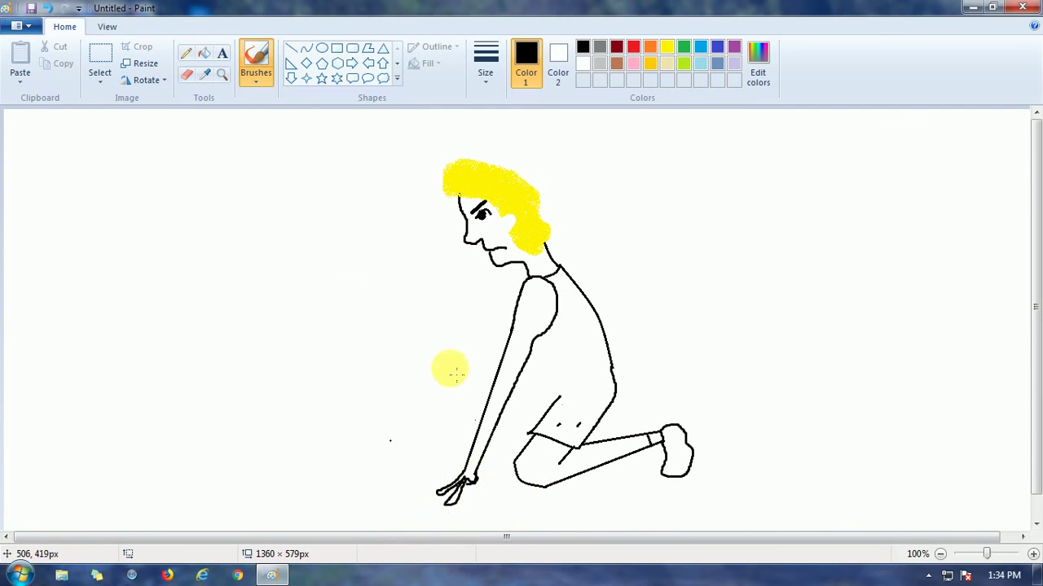
- Draw the far arm in front of the near arm with straight lines and brush its fingers in black
click(290, 48)
mouse_move(521, 292)
mouse_down()
mouse_move(487, 398)
mouse_move(495, 384)
mouse_up()
click(420, 361)
click(256, 79)
click(255, 105)
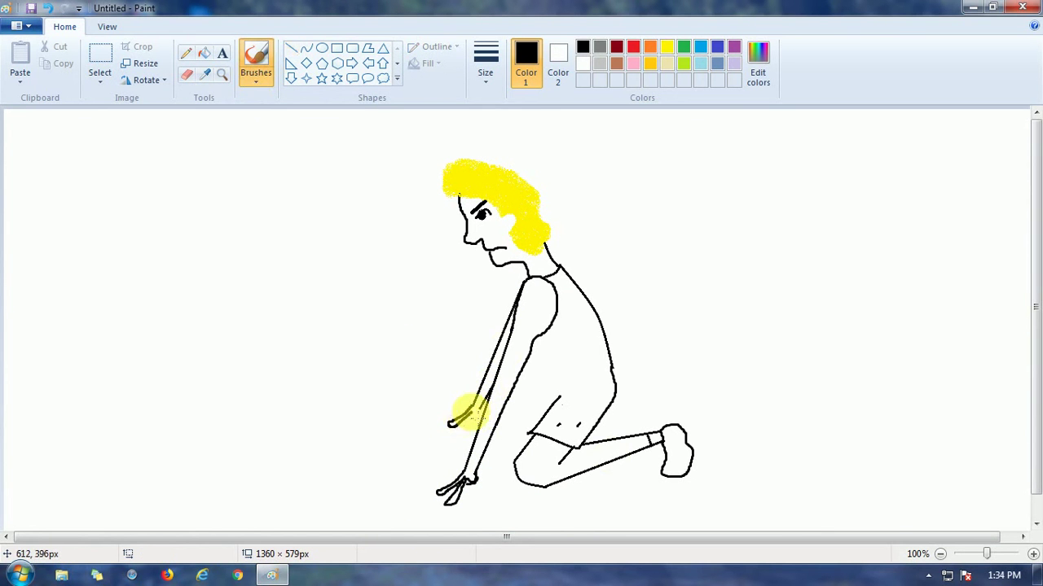
- Draw the vest's curved hem across the waist and its front edge under the arm, extending the shorts' crease to the hem
click(306, 48)
mouse_move(615, 379)
mouse_down()
mouse_move(553, 405)
mouse_move(524, 395)
mouse_move(536, 330)
mouse_up()
click(291, 48)
drag(564, 393, 558, 400)
click(292, 49)
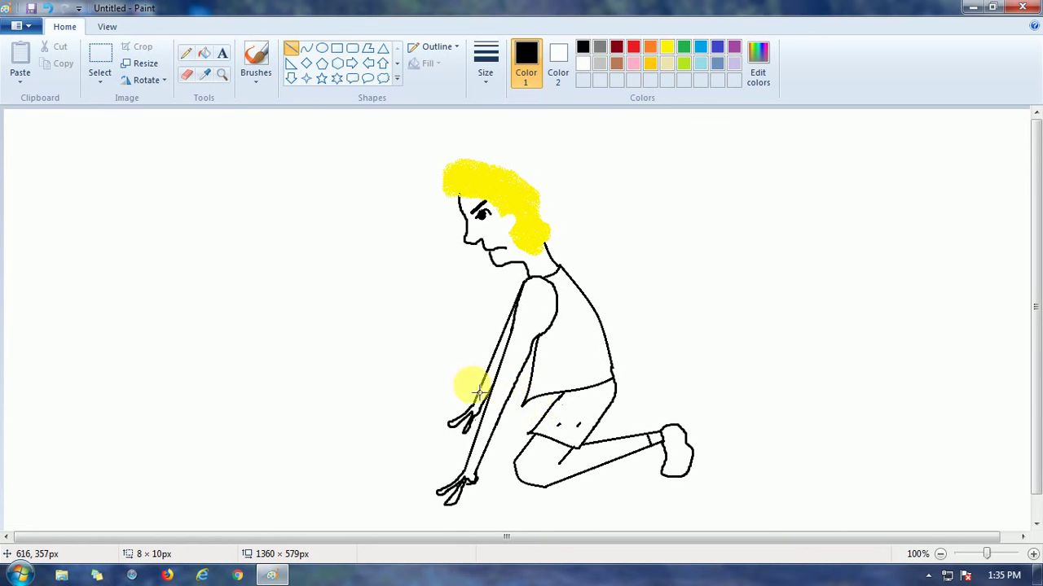
- Brush the far leg's rounded knee and upper thigh edge around the arms, cleaning up the overlapping vest corner
click(256, 62)
mouse_move(489, 384)
mouse_down()
mouse_move(477, 425)
mouse_move(492, 383)
mouse_move(468, 402)
mouse_move(508, 392)
mouse_move(522, 445)
mouse_up()
key(ctrl+z)
click(290, 47)
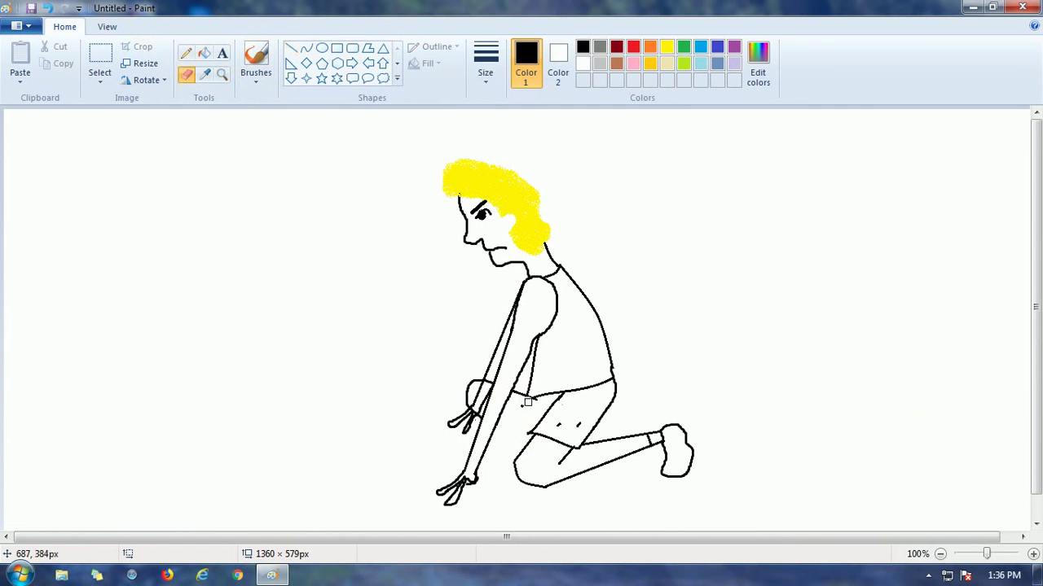
- Draw the far leg's lower part as two parallel straight lines between the near arm and shorts, and erase excess outlines
click(290, 48)
drag(498, 419, 528, 444)
click(341, 211)
click(187, 75)
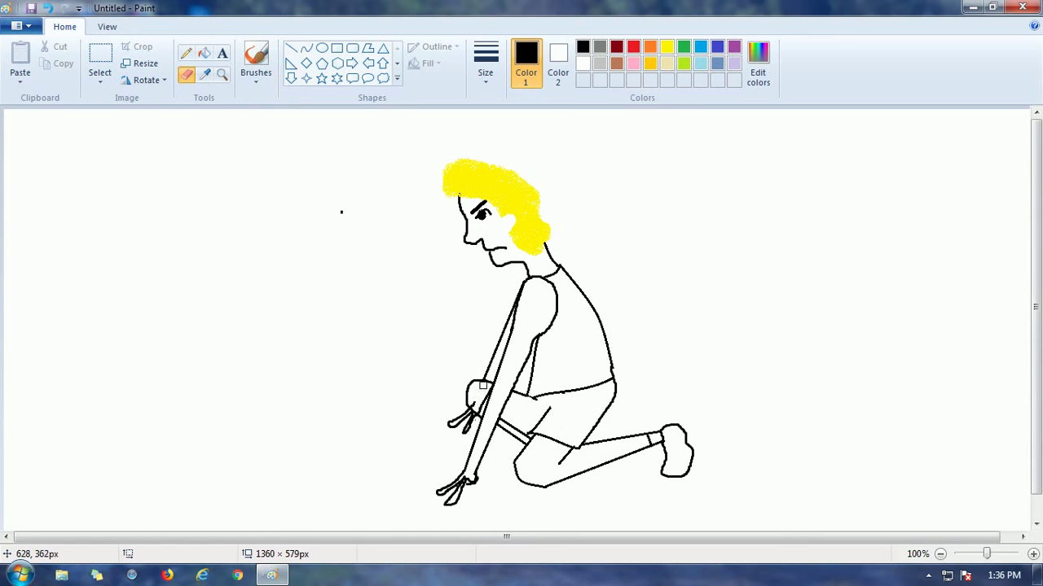
- Cover the stray line inside the far knee with white and touch up the knee outline in black
click(291, 49)
click(487, 74)
click(522, 137)
click(584, 63)
drag(472, 396, 474, 406)
click(583, 48)
click(255, 55)
click(491, 76)
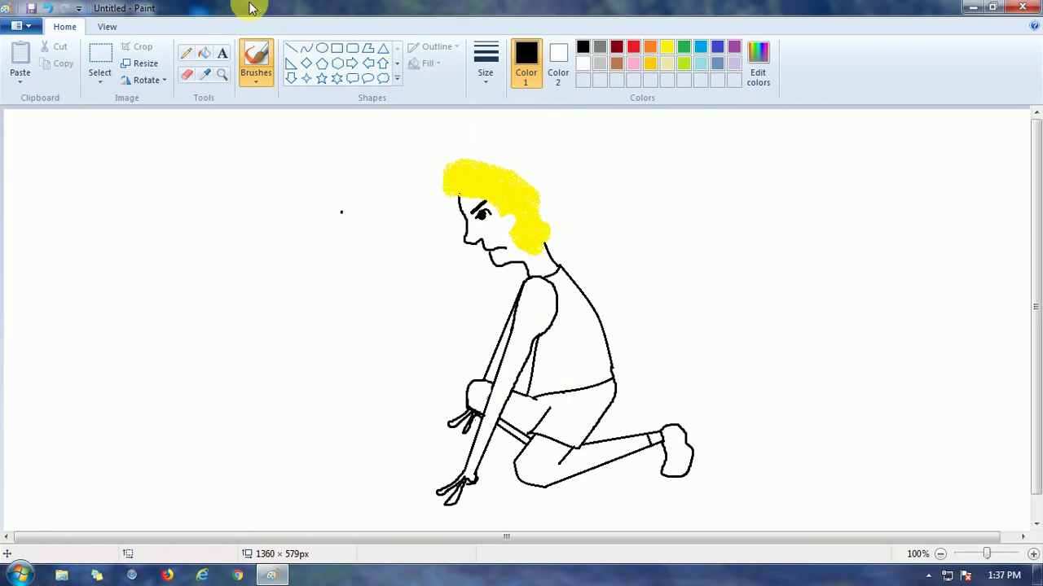
- Define a custom brown skin color for the Fill tool, starting from the basic reddish brown
click(203, 53)
click(617, 47)
click(757, 61)
click(365, 237)
mouse_move(683, 271)
mouse_down()
mouse_move(682, 254)
mouse_move(683, 272)
mouse_up()
click(380, 392)
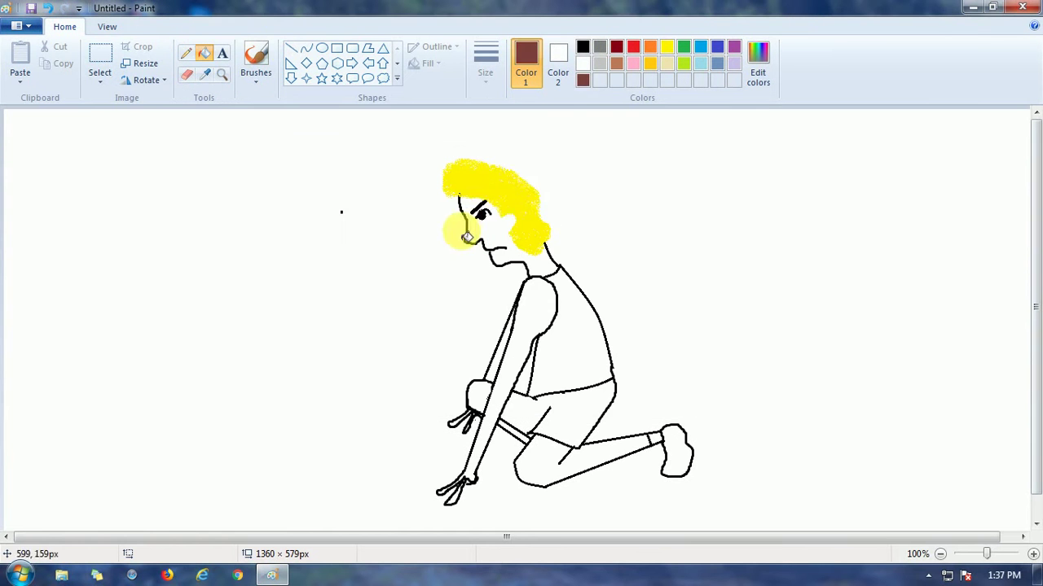
- Brush extra yellow along the hair's edges to close the gaps around the forehead and neck
click(306, 49)
click(667, 46)
click(256, 61)
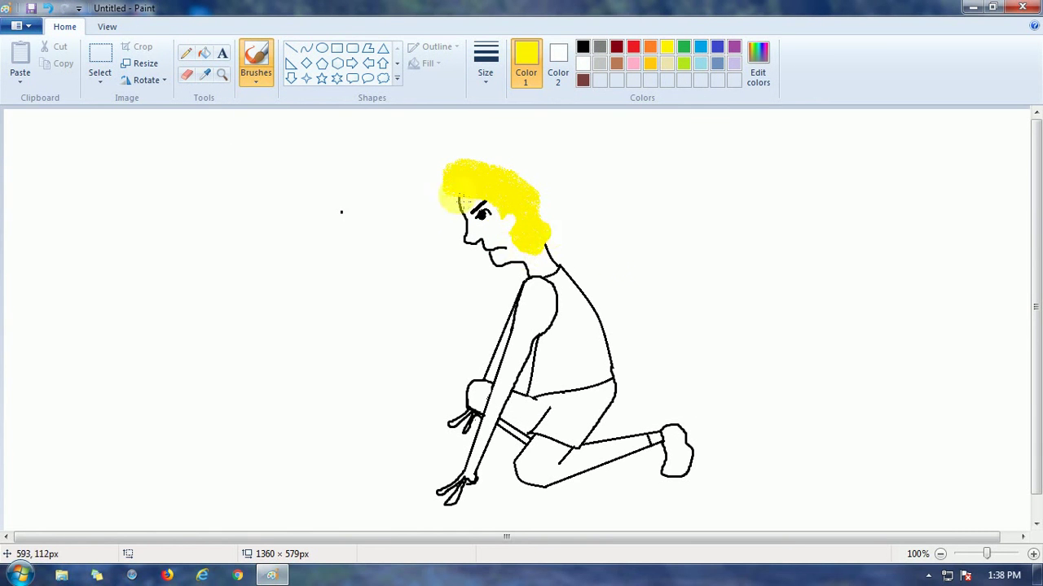
- Fill the face, neck, both arms and the bare parts of the legs with the custom brown
click(203, 53)
click(582, 80)
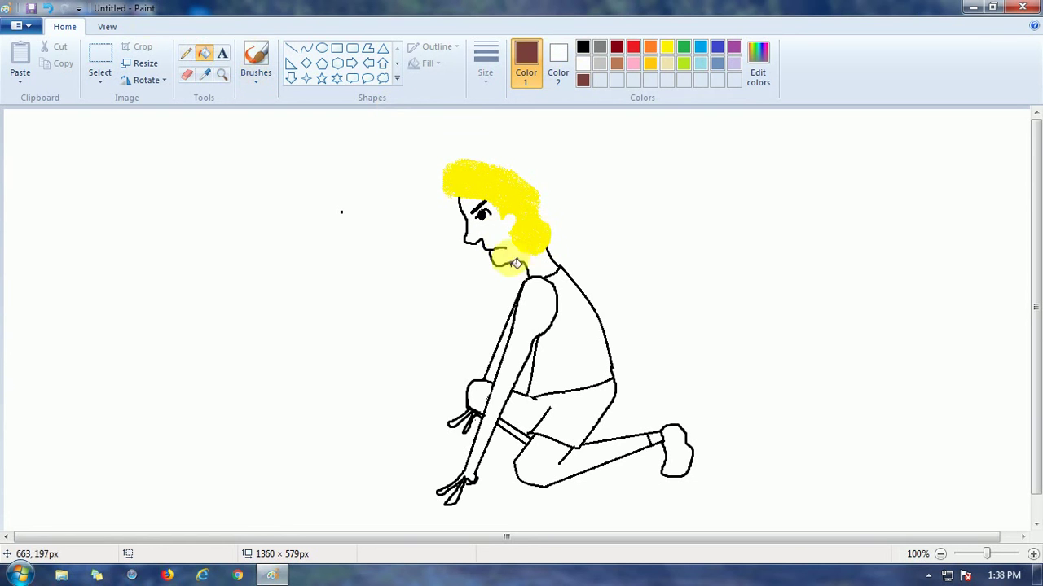
click(509, 259)
click(538, 307)
click(493, 372)
click(501, 432)
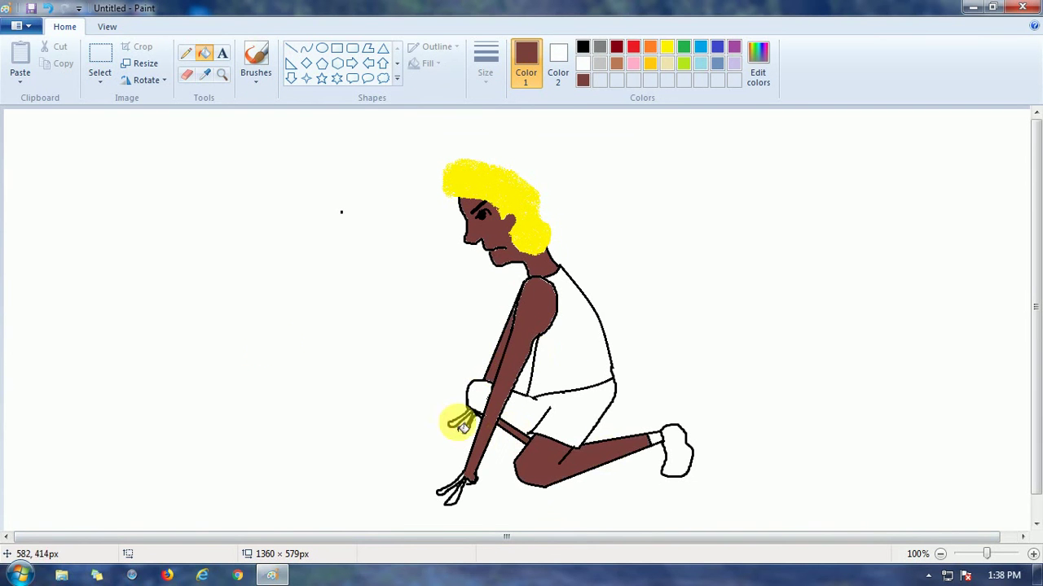
- Color the fingers of both hands brown with a thicker Pencil
click(187, 53)
click(485, 63)
click(518, 199)
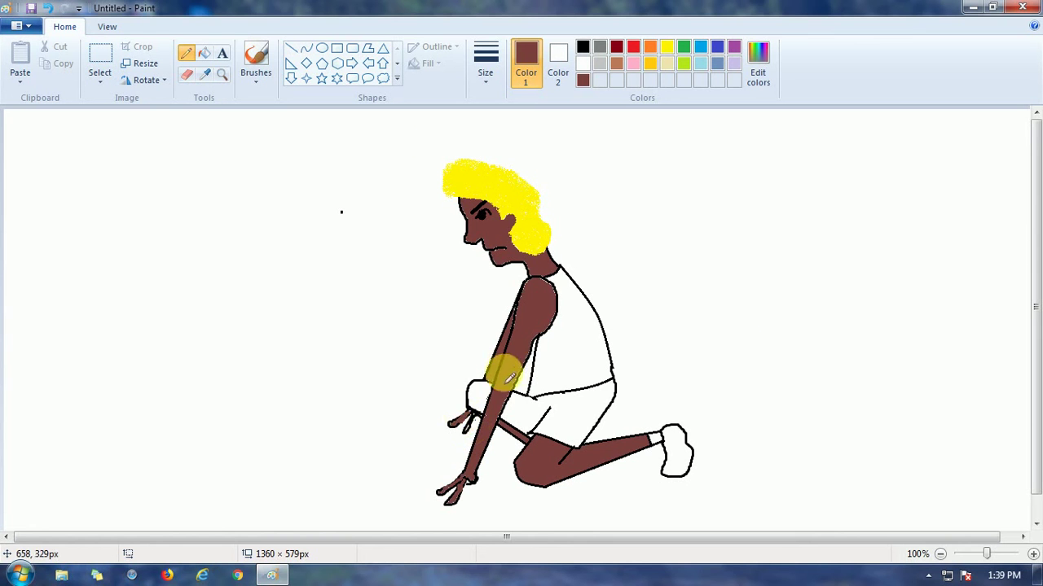
- Define a custom dark green and fill the vest with it
click(204, 53)
click(684, 48)
click(759, 63)
drag(688, 267, 687, 294)
click(380, 391)
click(577, 342)
click(650, 47)
click(574, 414)
click(734, 46)
click(562, 415)
- Fill the shorts red, and color the shoe purple, the sock grey and the far knee brown
click(633, 46)
click(530, 423)
click(734, 46)
click(676, 452)
click(583, 80)
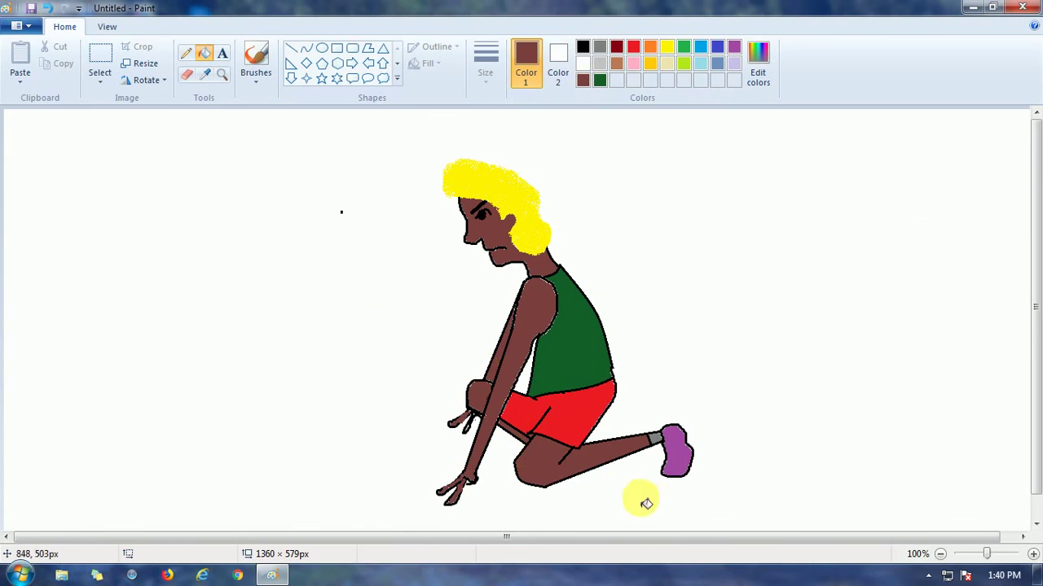
- Select the whole figure with a rectangular selection and move it up and to the right on the canvas
click(98, 87)
click(139, 116)
mouse_move(385, 147)
mouse_down()
mouse_move(717, 521)
mouse_move(730, 517)
mouse_up()
mouse_move(594, 393)
mouse_down()
mouse_move(606, 356)
mouse_move(652, 352)
mouse_up()
- Draw a thick black diagonal starting line from the canvas's upper edge to its lower edge, passing behind the runner
click(291, 78)
click(583, 46)
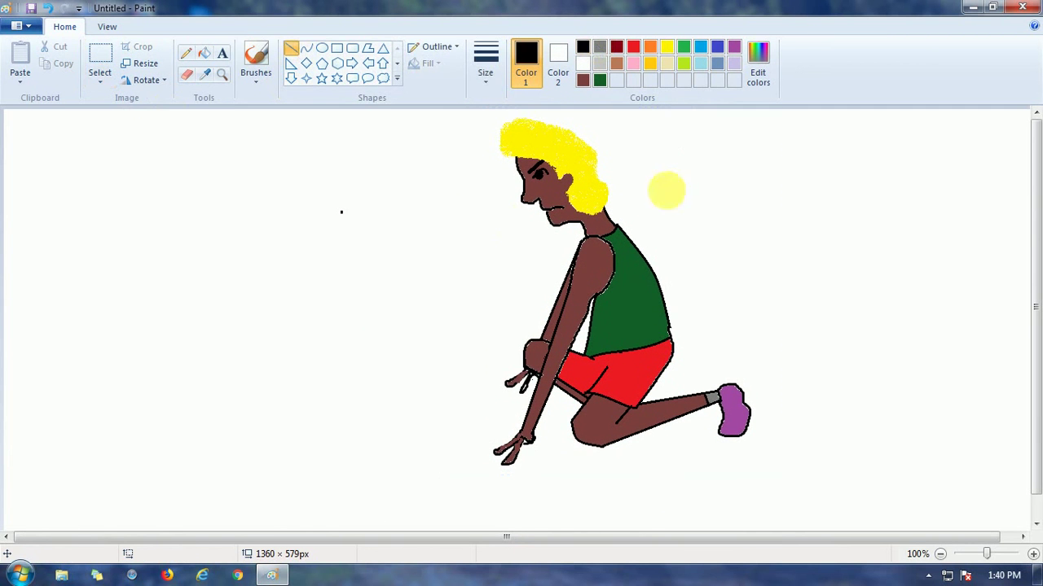
drag(382, 200, 649, 529)
drag(383, 199, 312, 110)
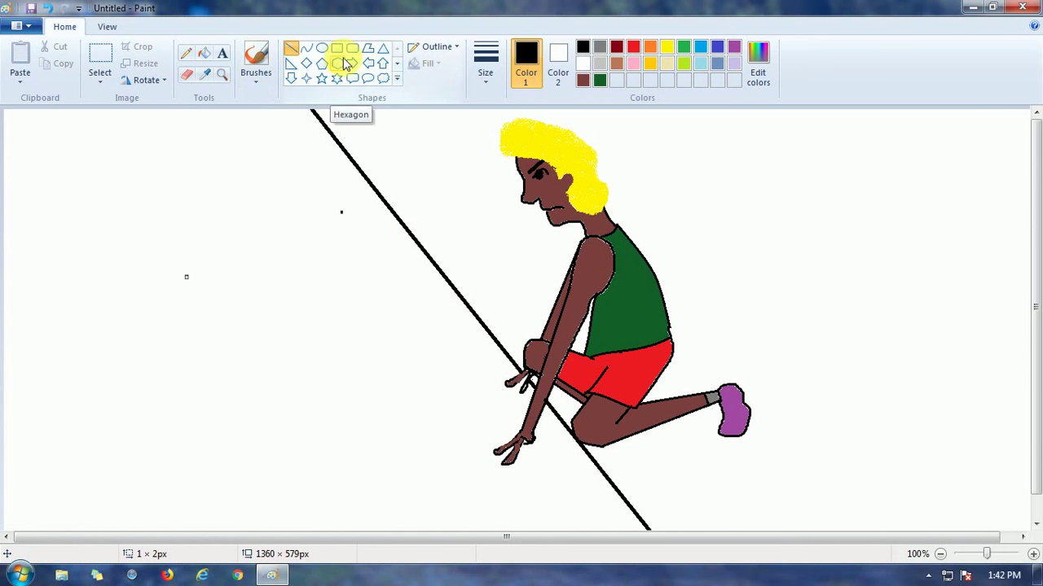
- Draw thin red curved stripes lengthwise down the green vest, following the curve of the back from shoulder to hem
click(222, 53)
click(307, 48)
click(485, 63)
click(513, 165)
click(633, 48)
click(486, 63)
click(510, 132)
mouse_move(617, 231)
mouse_down()
mouse_move(673, 337)
mouse_move(646, 291)
mouse_move(653, 340)
mouse_up()
click(657, 284)
click(307, 48)
click(649, 289)
click(306, 48)
drag(617, 261, 643, 343)
click(647, 314)
click(306, 48)
drag(613, 281, 632, 347)
drag(609, 291, 621, 349)
click(623, 316)
click(306, 48)
drag(602, 298, 612, 350)
click(613, 321)
- Draw two black horizontal lane lines from the diagonal to the canvas's right edge, one behind the torso and one below the legs
click(291, 48)
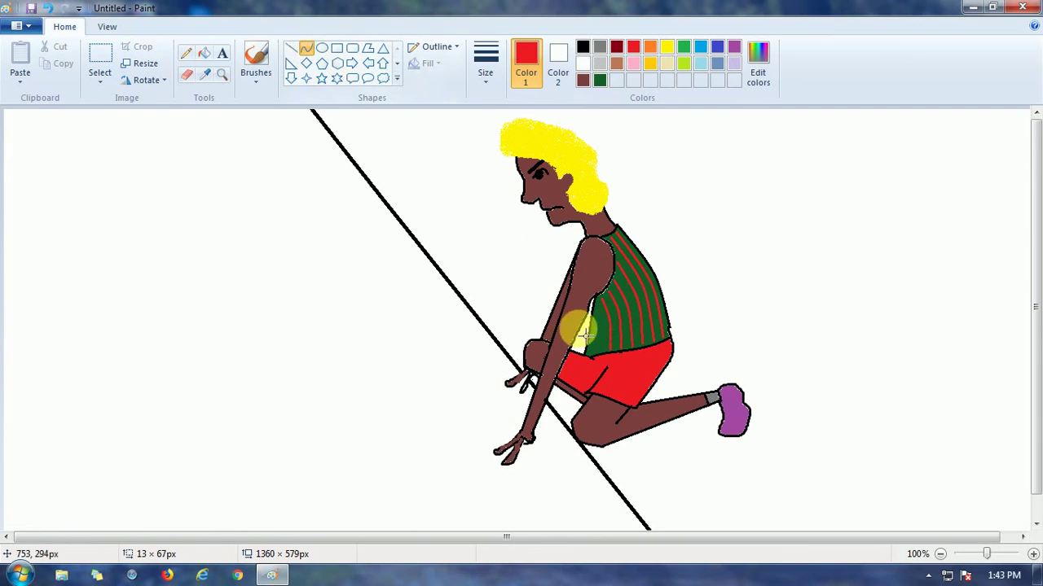
click(290, 49)
click(582, 47)
drag(442, 275, 574, 270)
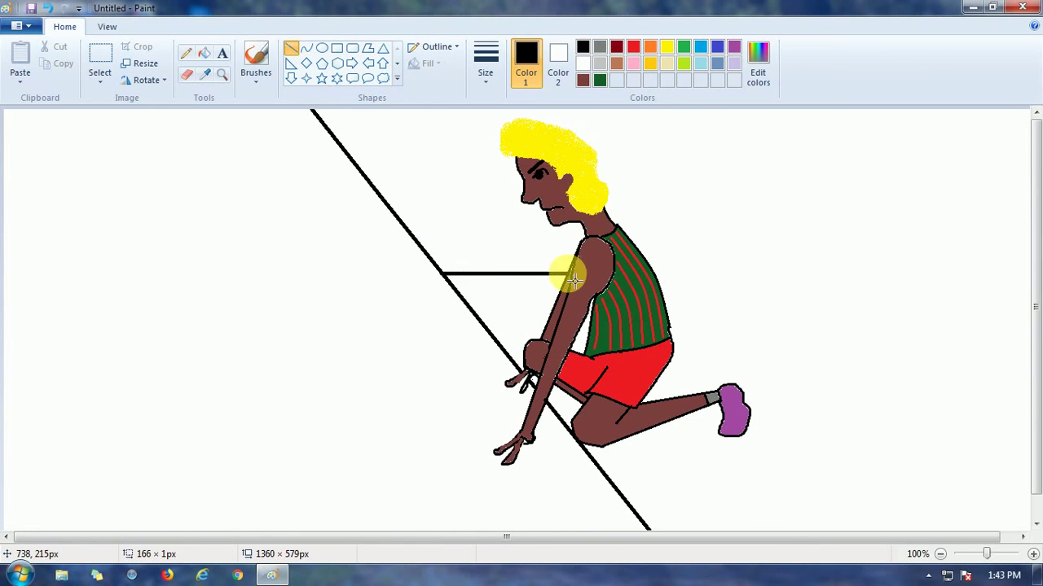
drag(652, 272, 1033, 272)
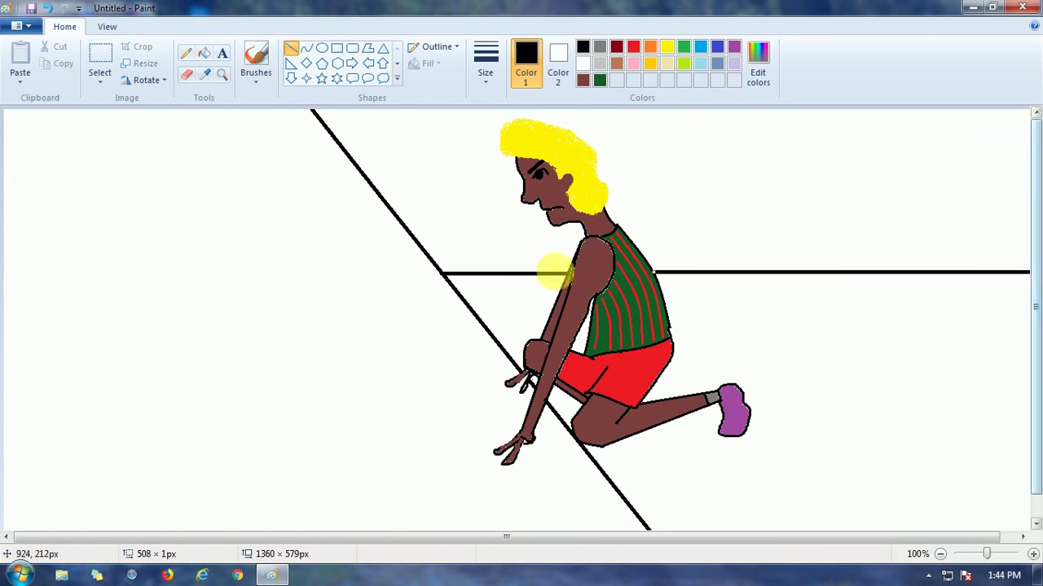
drag(600, 469, 1030, 470)
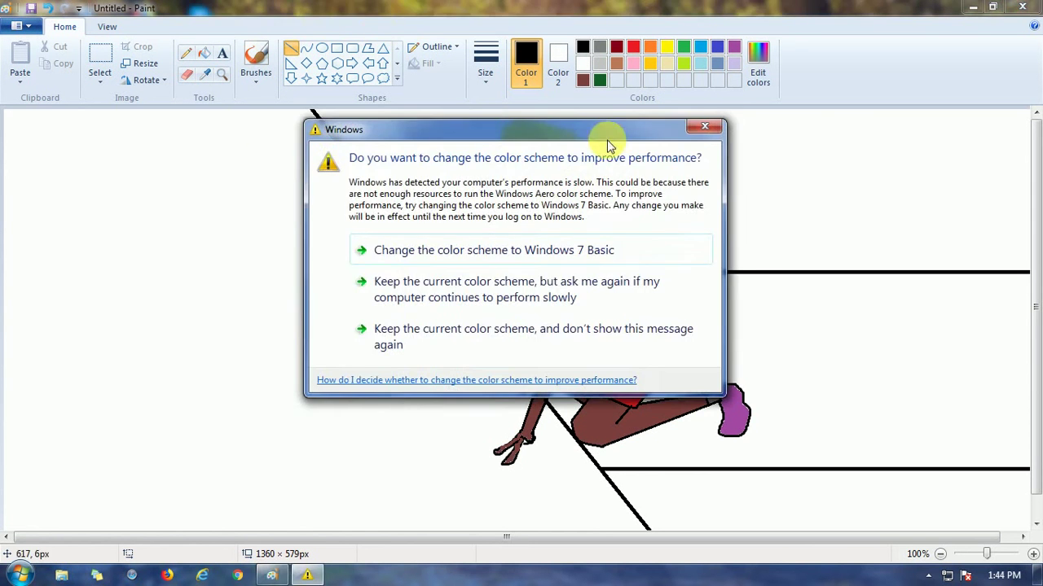
- Choose to change the color scheme to Windows 7 Basic in the performance prompt
click(603, 253)
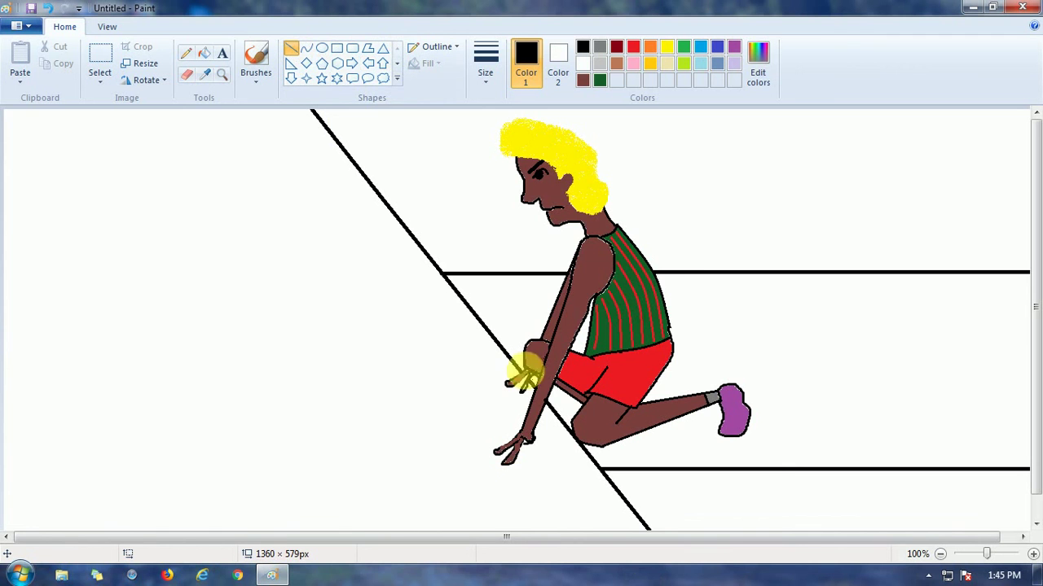
- Draw slanted black lines from the canvas's upper edge across the starting line for a second runner's near arm
double_click(666, 47)
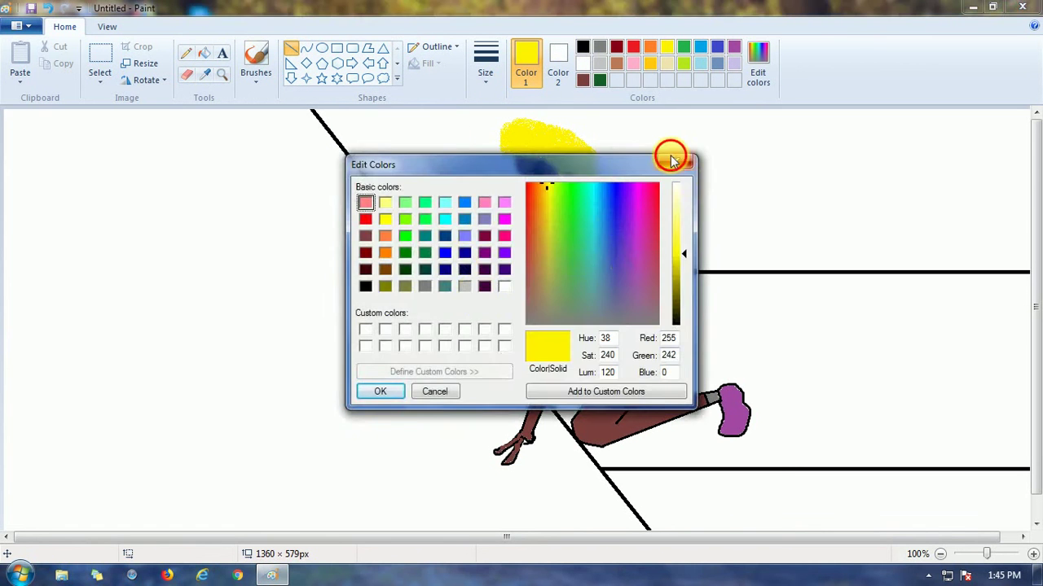
click(686, 162)
click(485, 65)
click(503, 169)
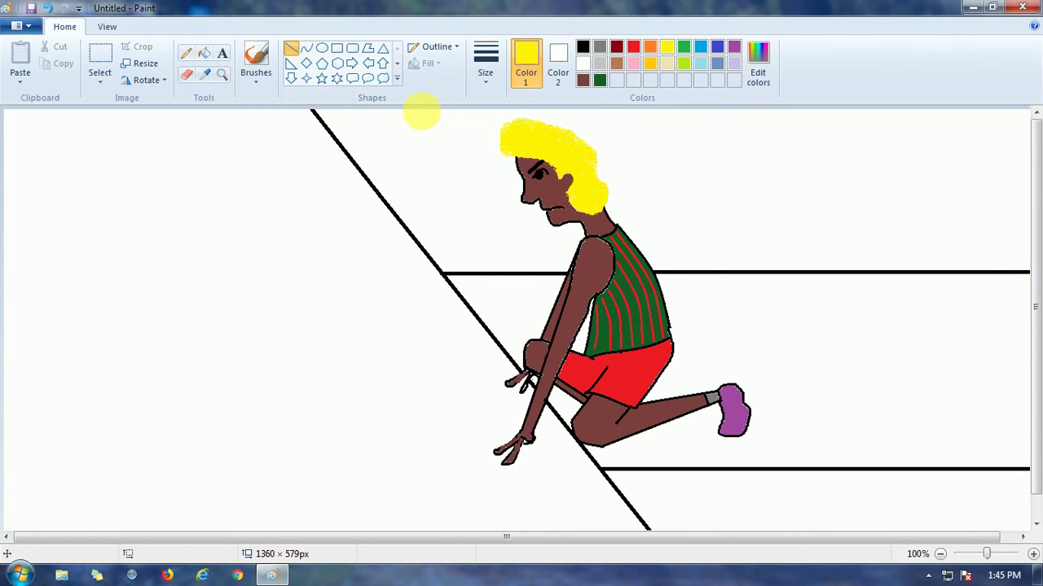
mouse_move(390, 111)
mouse_down()
mouse_move(367, 208)
mouse_move(389, 210)
mouse_up()
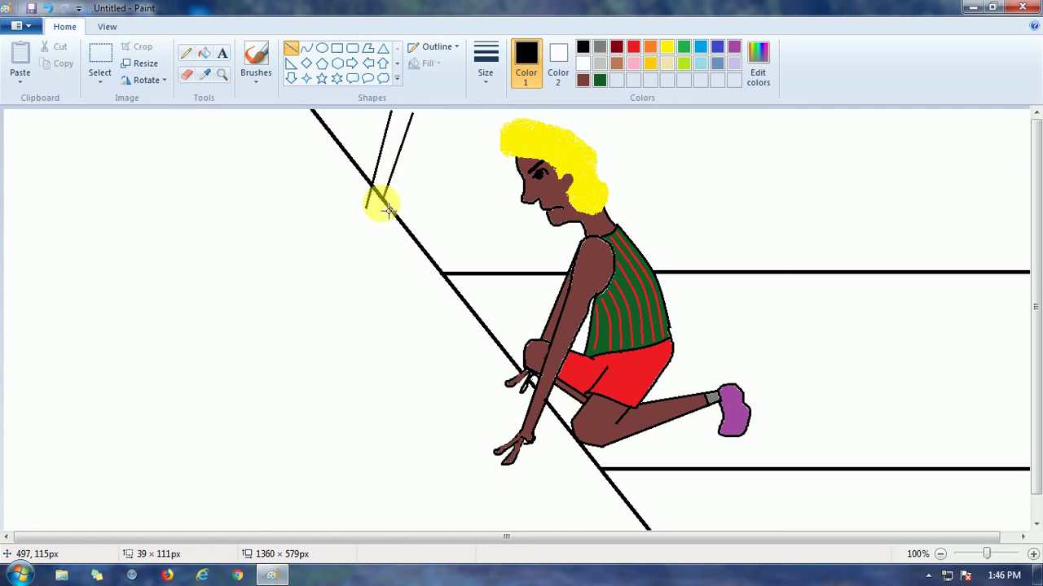
- Outline the second runner's torso with curved black side lines and a wavy hem beside the arm
click(305, 47)
drag(413, 115, 419, 171)
drag(460, 110, 468, 162)
click(470, 130)
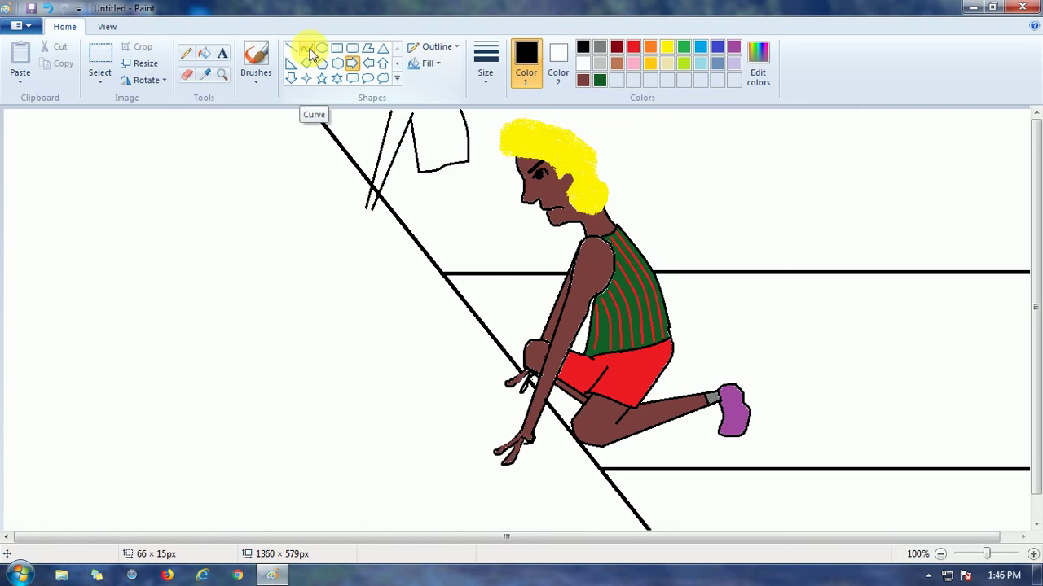
- Outline the second runner's bent kneeling leg and shoe in black, extending from the hem to the first runner's face
click(259, 77)
mouse_move(470, 164)
mouse_down()
mouse_move(446, 216)
mouse_move(423, 204)
mouse_move(433, 232)
mouse_move(515, 194)
mouse_up()
click(291, 48)
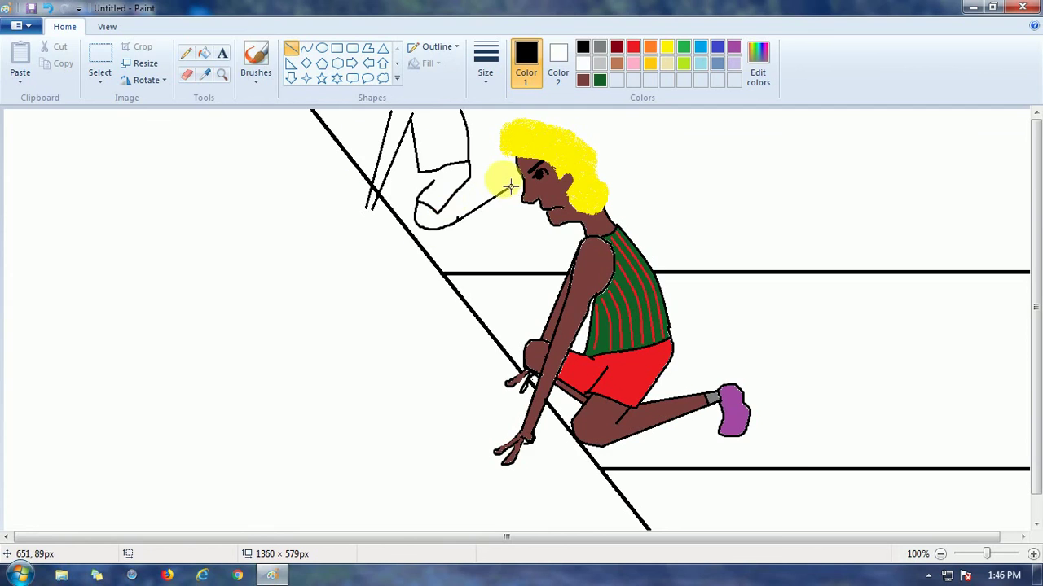
click(256, 82)
click(256, 102)
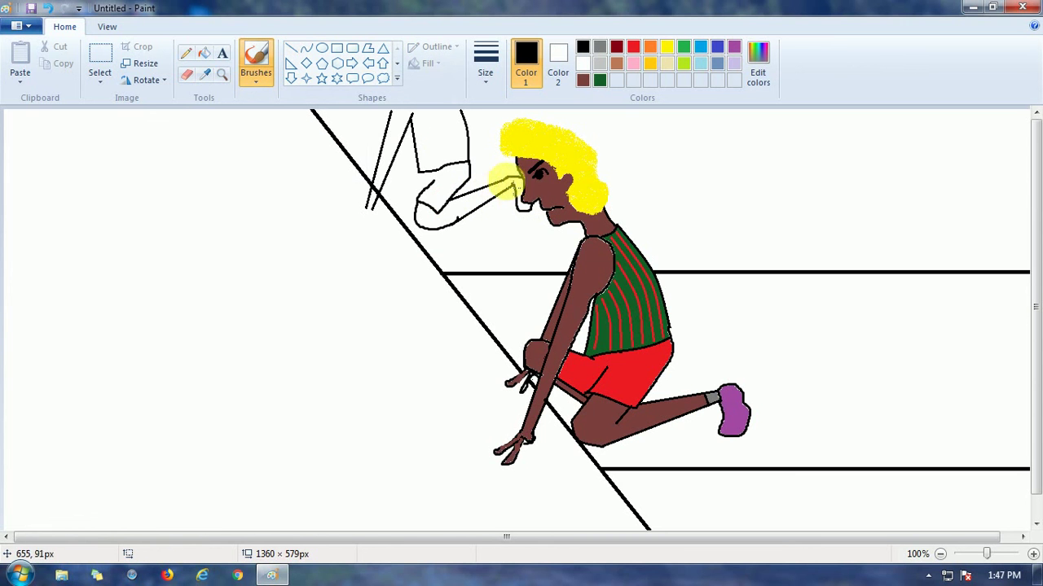
- Draw the second runner's front leg, shorts edge and sock lines in black
click(291, 49)
click(359, 188)
drag(419, 173, 418, 201)
click(306, 226)
click(272, 193)
click(255, 57)
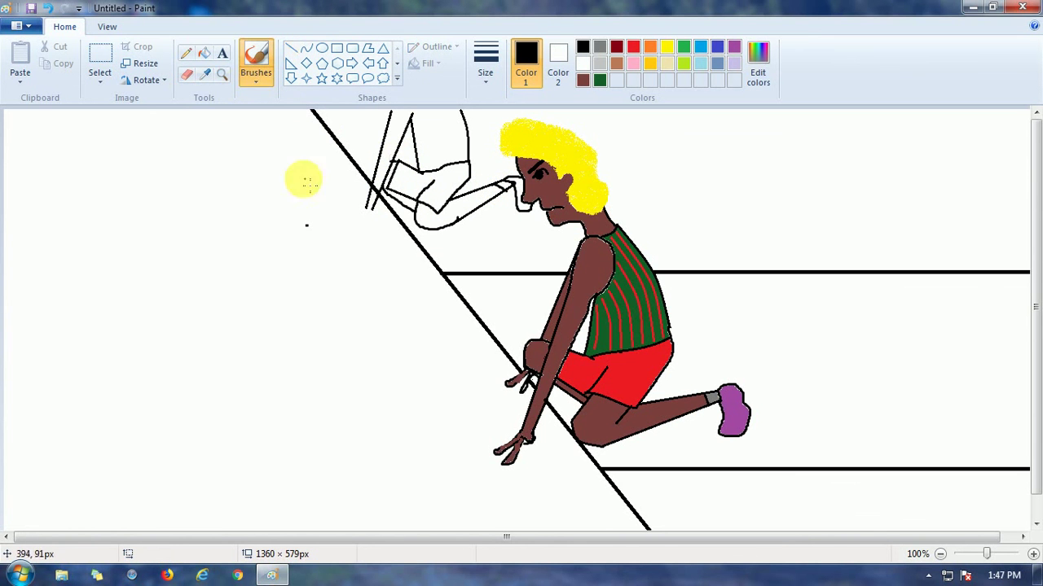
- Erase the starting line inside the second runner's near arm and draw the far arm with the hands in black
click(187, 74)
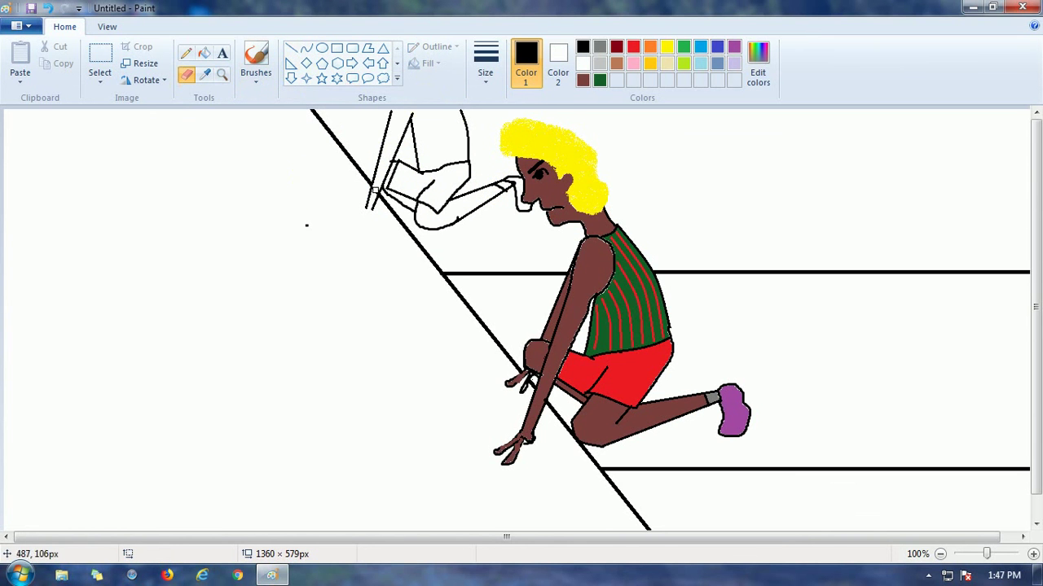
click(290, 48)
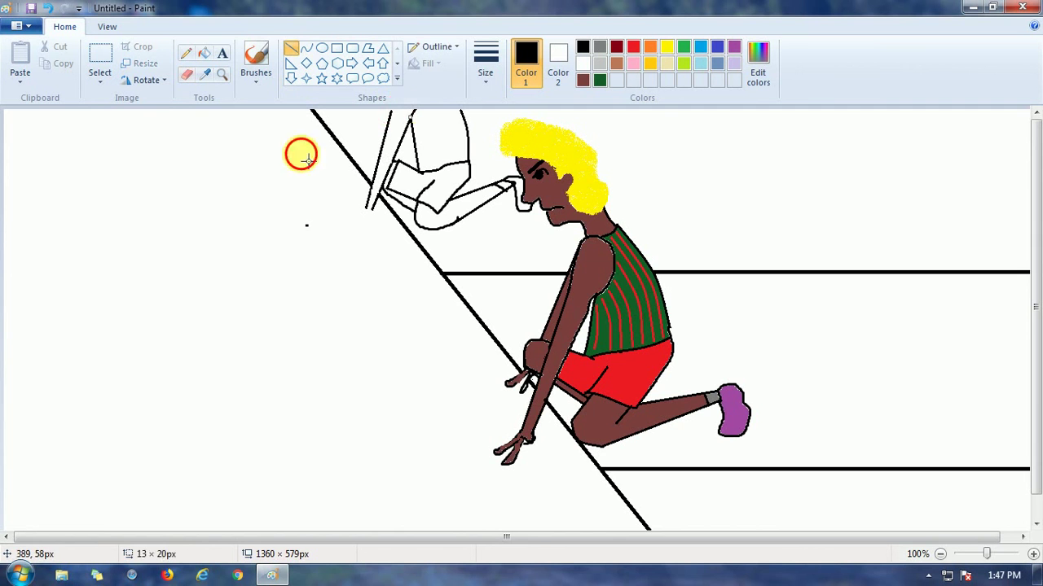
drag(381, 111, 356, 172)
mouse_move(384, 136)
mouse_down()
mouse_move(343, 189)
mouse_move(356, 174)
mouse_move(367, 208)
mouse_up()
click(256, 58)
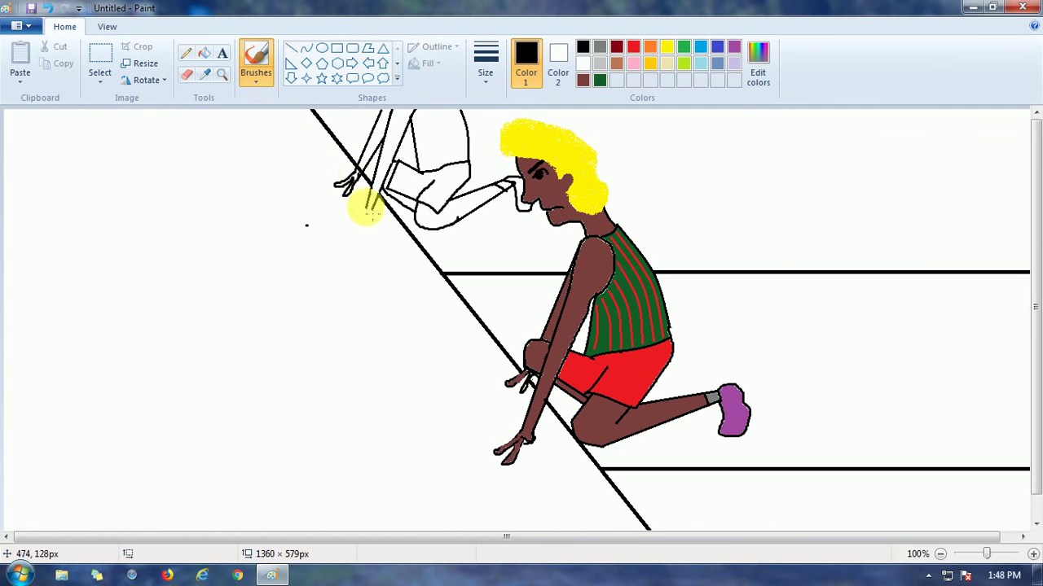
- Erase the first runner's near hand and lower forearm below the starting line
click(186, 74)
drag(531, 399, 538, 419)
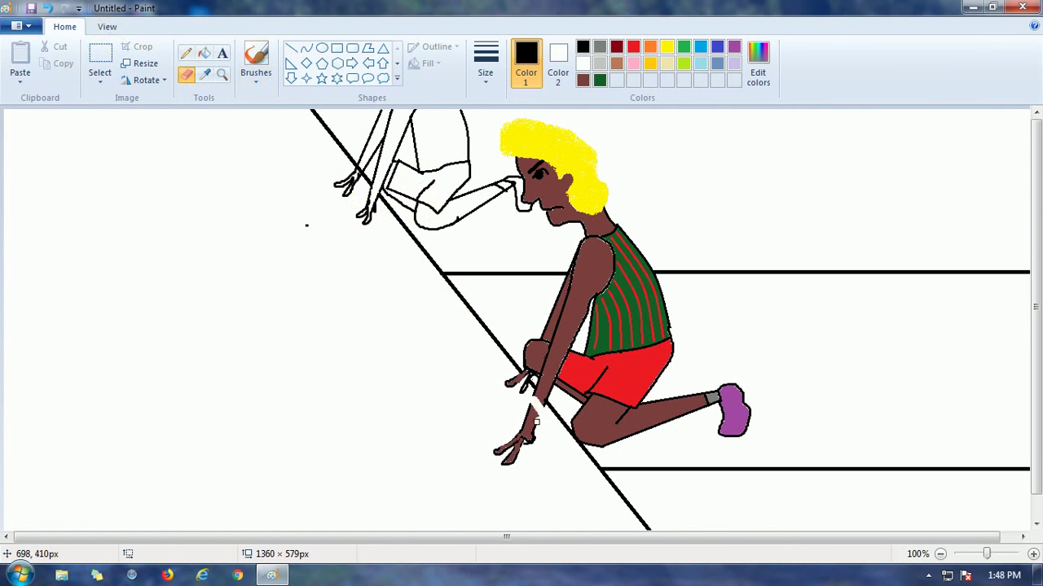
click(290, 47)
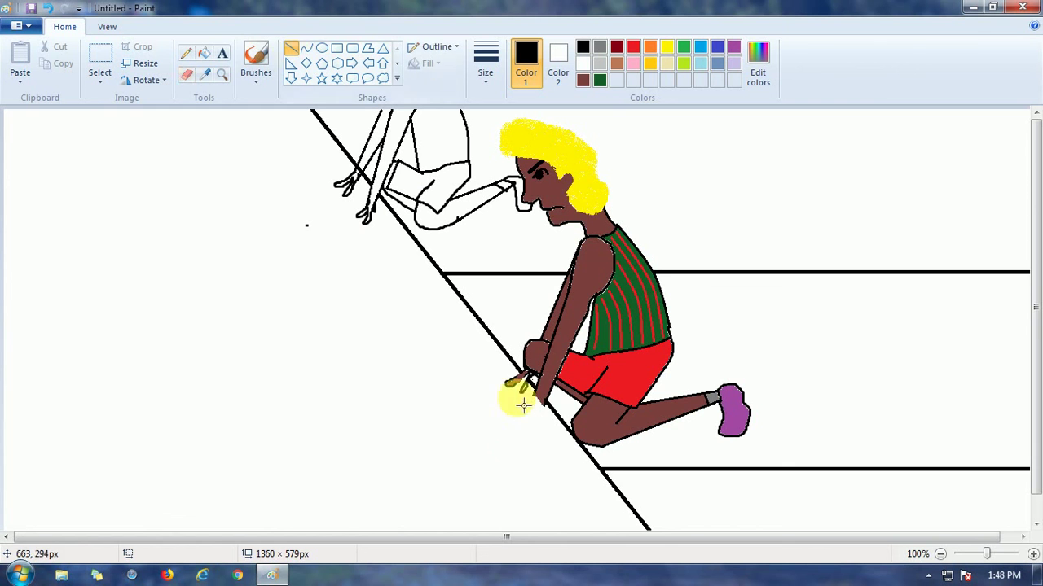
- Redraw the first runner's near hand closer to the starting line in black and fill it dark brown
click(256, 58)
drag(536, 407, 544, 409)
click(205, 53)
click(582, 79)
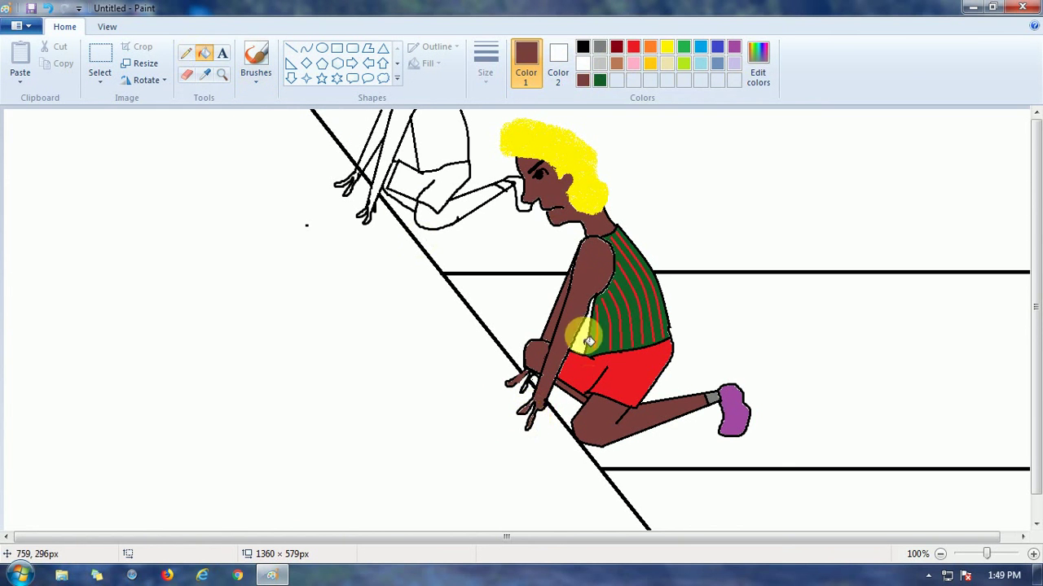
- Cover the starting line inside the second runner's far arm with a white line
click(187, 75)
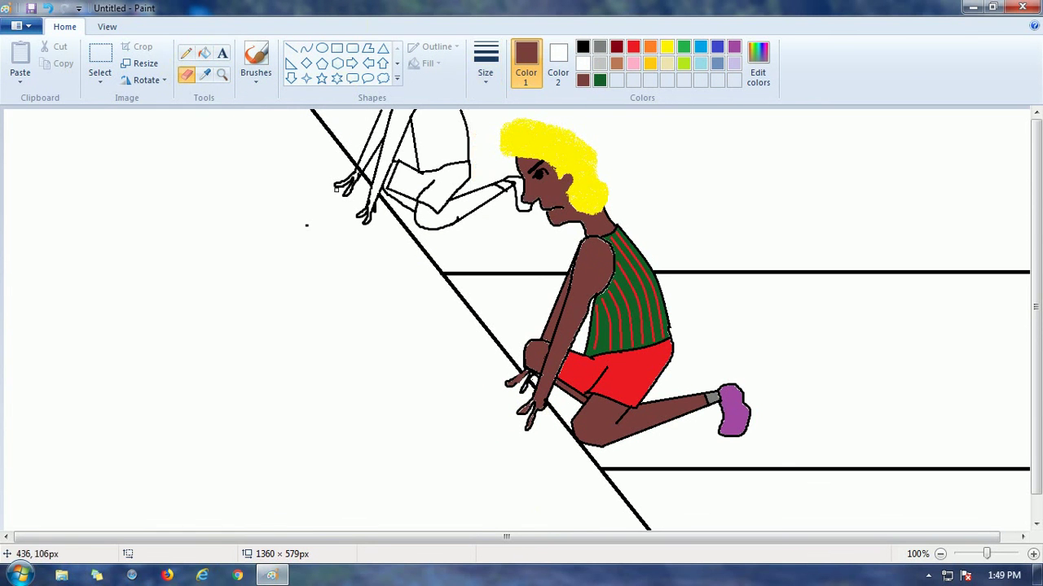
click(291, 48)
click(583, 64)
click(482, 75)
click(507, 167)
drag(356, 173, 372, 136)
click(272, 179)
click(248, 178)
click(582, 47)
- Mix a light orange skin tone and color the second runner's arms, legs and hands with it
click(204, 54)
click(650, 47)
click(759, 63)
drag(685, 243, 685, 216)
click(380, 391)
click(394, 143)
click(372, 143)
click(394, 175)
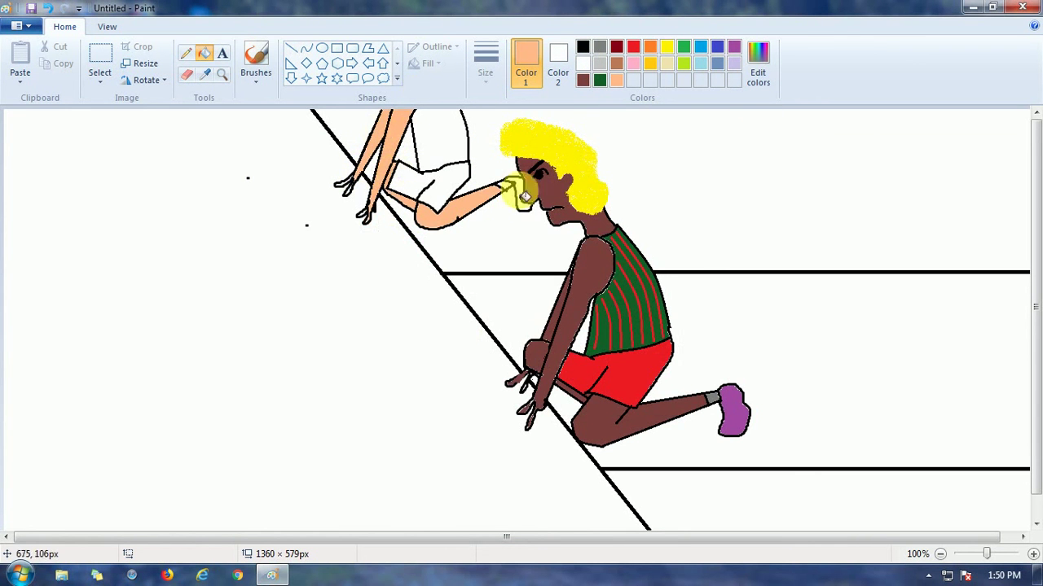
click(186, 53)
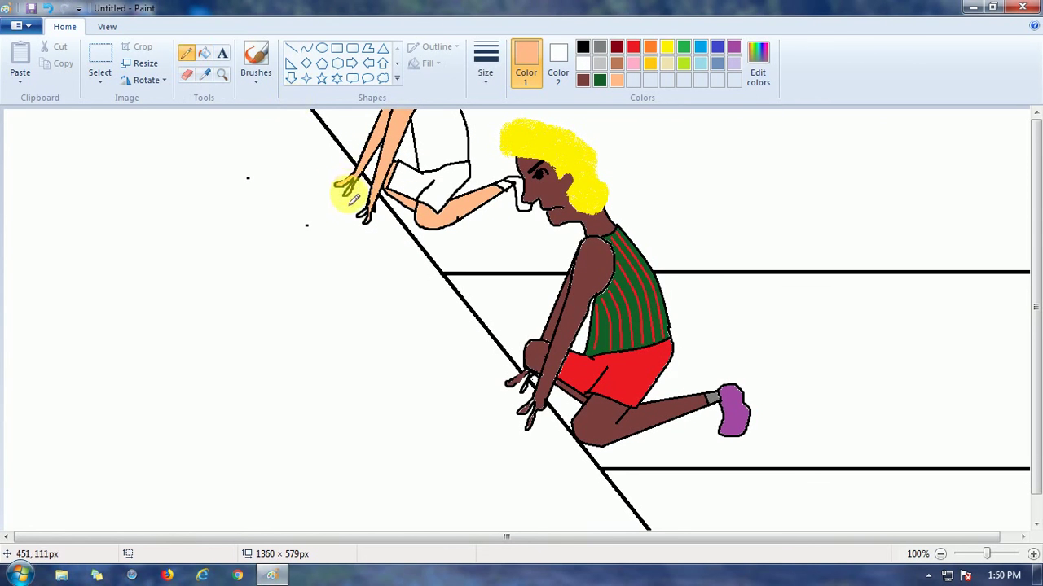
- Fill the second runner's vest with indigo blue and the shorts with blue-gray
click(204, 53)
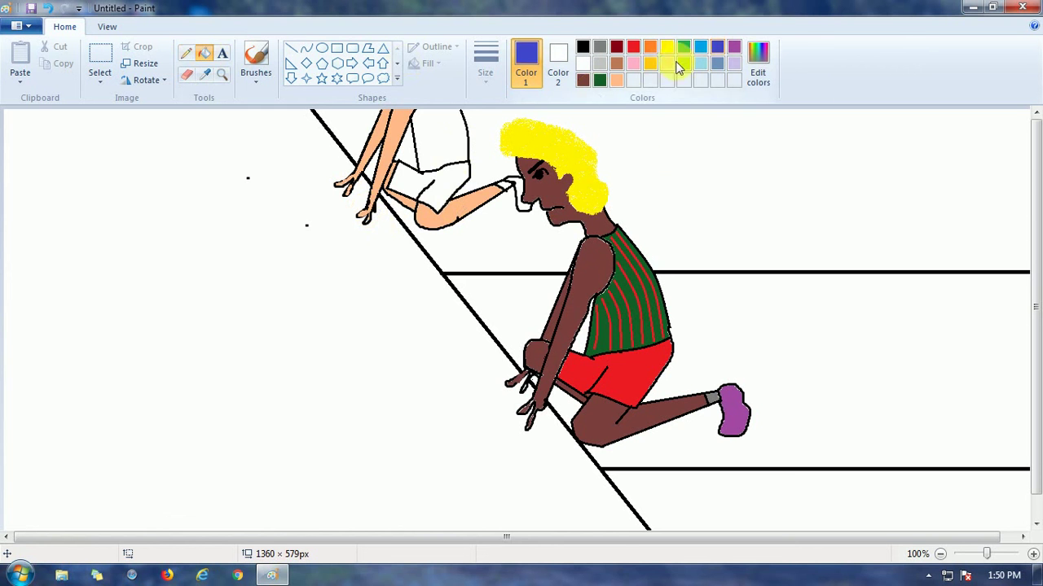
click(717, 47)
click(444, 131)
click(717, 64)
click(468, 177)
- Draw thin light yellow curved stripes lengthwise down the second runner's blue vest
click(666, 63)
click(256, 75)
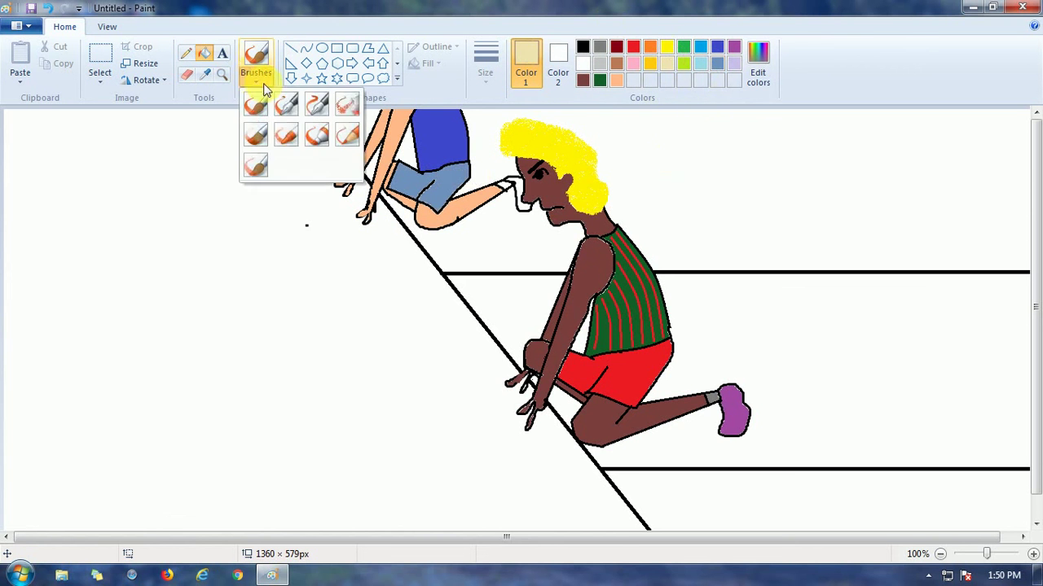
click(291, 48)
click(486, 63)
click(520, 135)
mouse_move(453, 110)
mouse_down()
mouse_move(463, 158)
mouse_move(459, 133)
mouse_move(443, 163)
mouse_move(441, 135)
mouse_move(452, 161)
mouse_up()
key(ctrl+z)
click(307, 48)
drag(447, 136, 429, 170)
click(307, 48)
drag(425, 143, 430, 145)
click(290, 48)
- Fill the second runner's shoe red and the sock blue-gray
click(204, 53)
click(633, 47)
click(524, 206)
click(650, 64)
click(508, 183)
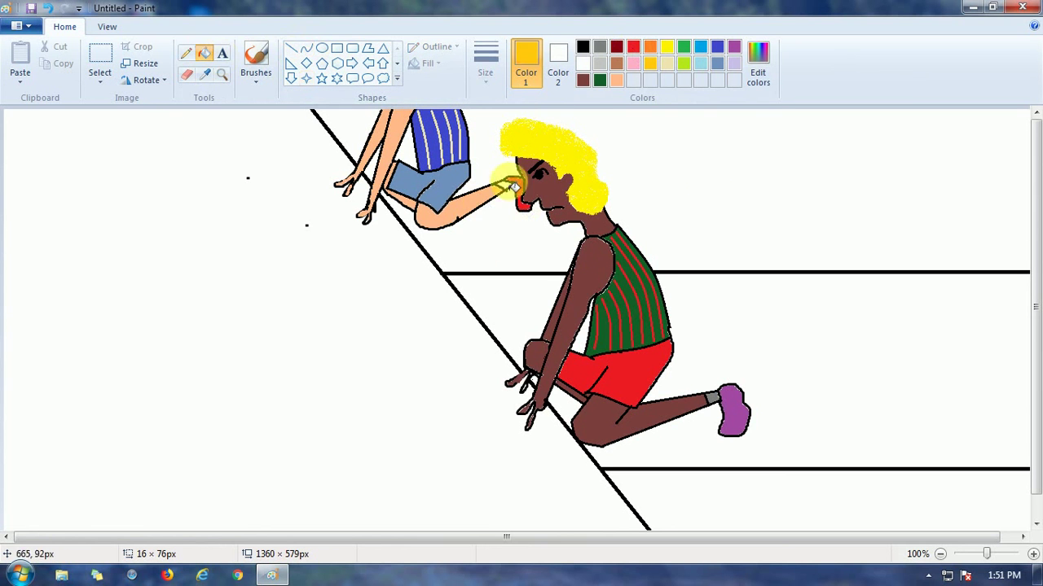
click(718, 62)
click(506, 187)
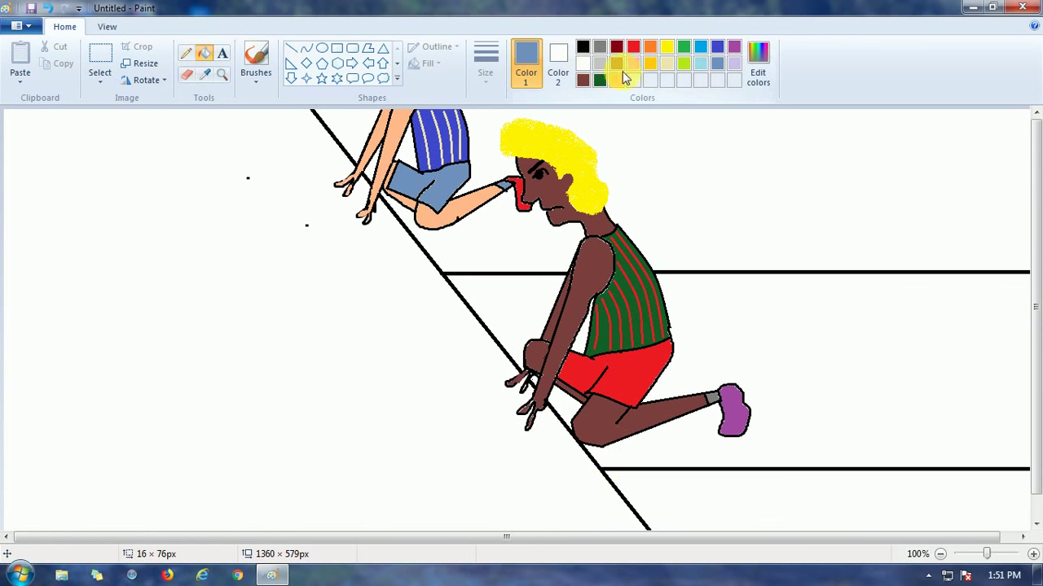
- Extend both black horizontal lane lines from the starting line to the canvas's left edge
click(485, 65)
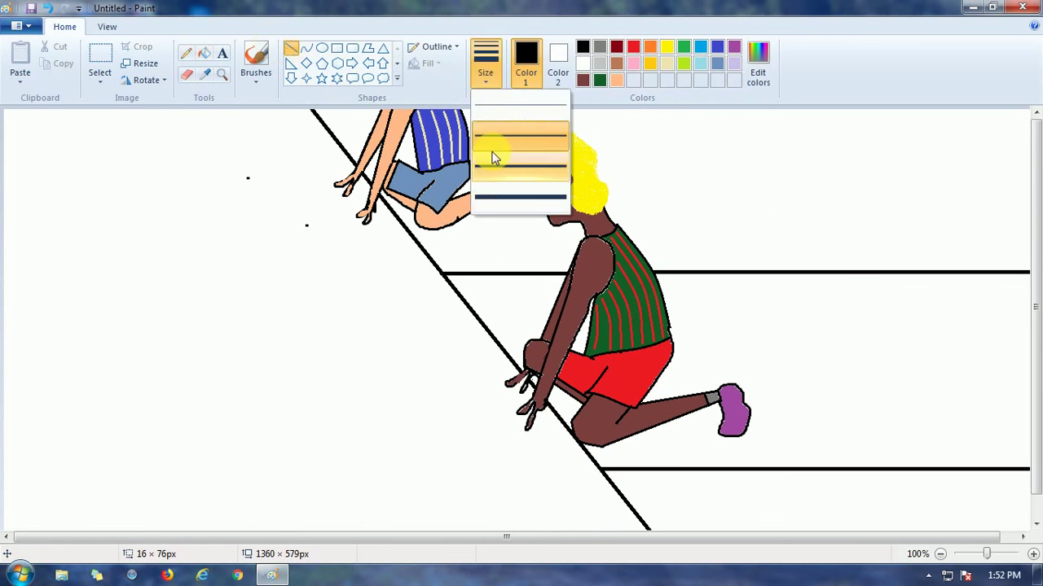
click(494, 155)
drag(447, 275, 6, 280)
drag(603, 469, 6, 469)
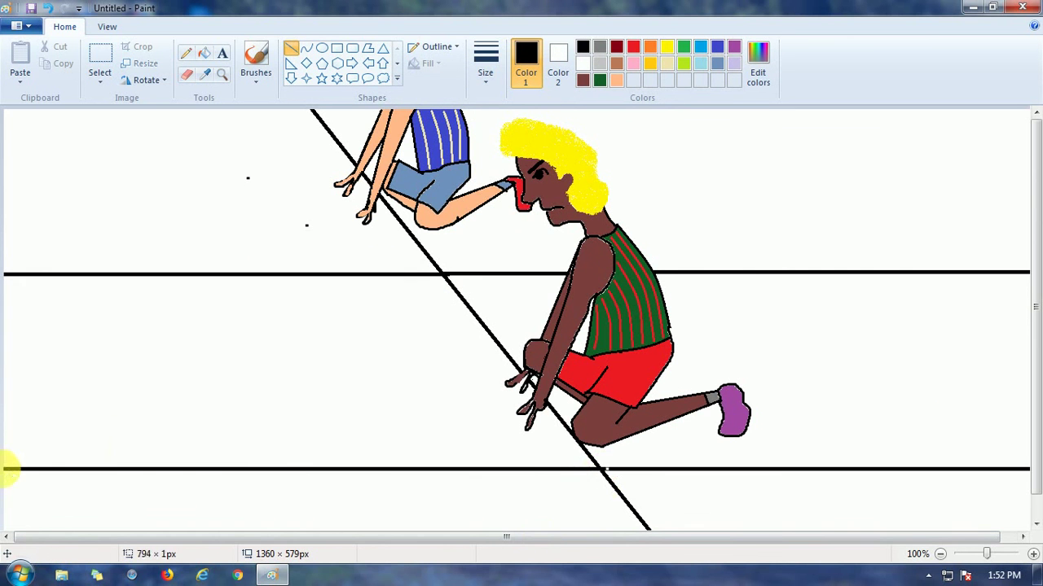
- Undo a trial diagonal drawn parallel to the starting line and erase the stray black dots left of the runners
drag(344, 114, 709, 563)
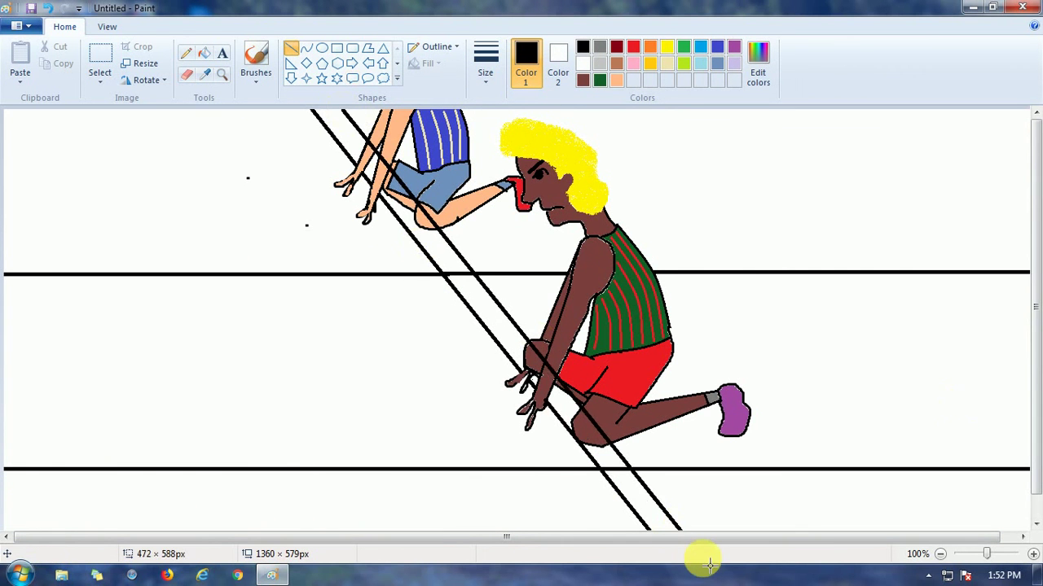
key(ctrl+z)
click(186, 74)
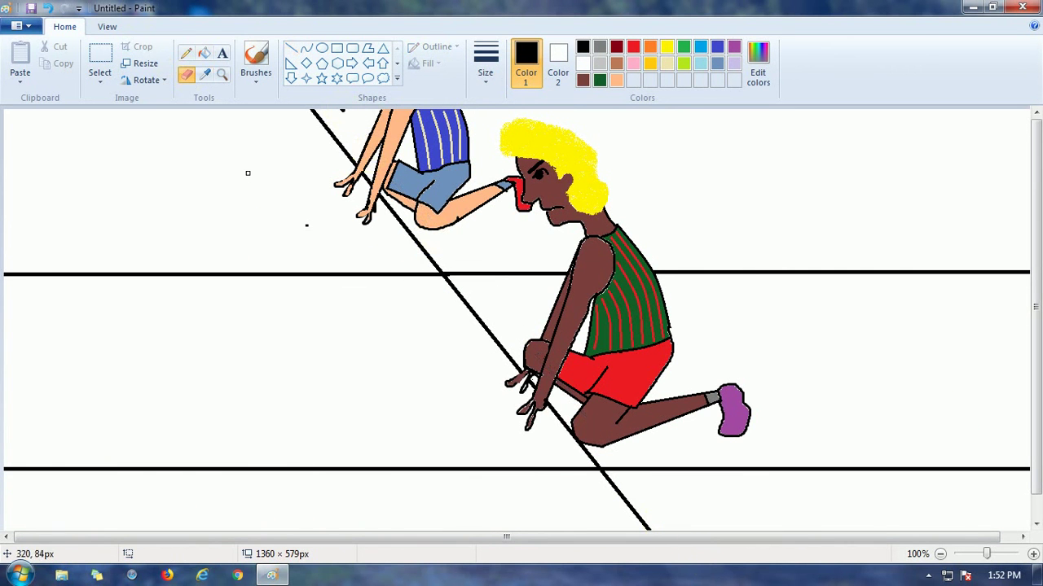
- Fill the track sections around the runners with gray
click(204, 52)
click(600, 47)
click(782, 342)
click(782, 212)
click(826, 477)
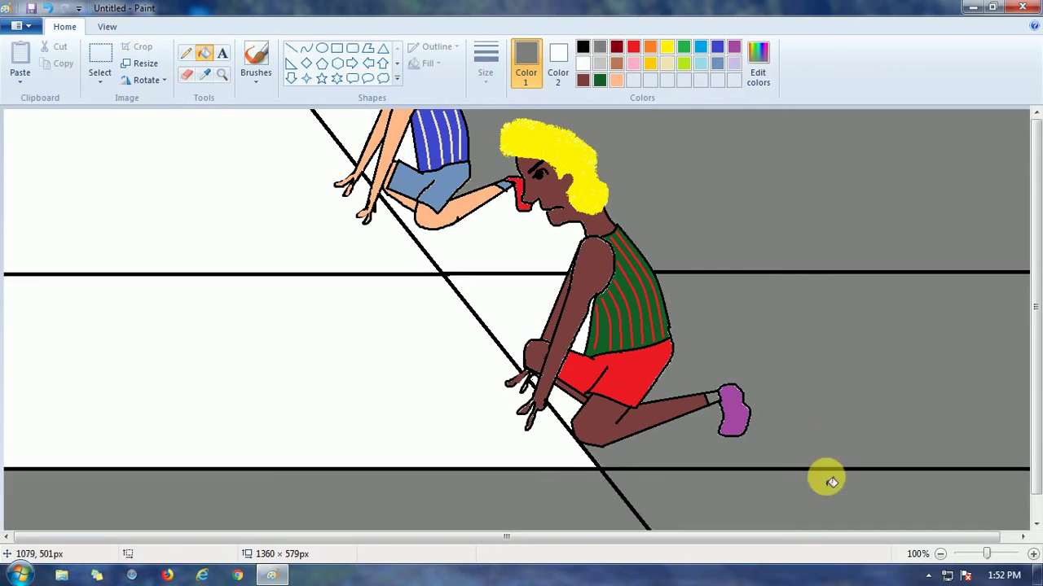
click(510, 314)
click(366, 350)
click(513, 257)
- Fill all track sections and the small gaps around both runners' arms with green
click(684, 46)
click(785, 212)
click(531, 436)
click(516, 289)
click(505, 252)
click(330, 179)
click(352, 134)
click(407, 151)
click(373, 168)
click(582, 339)
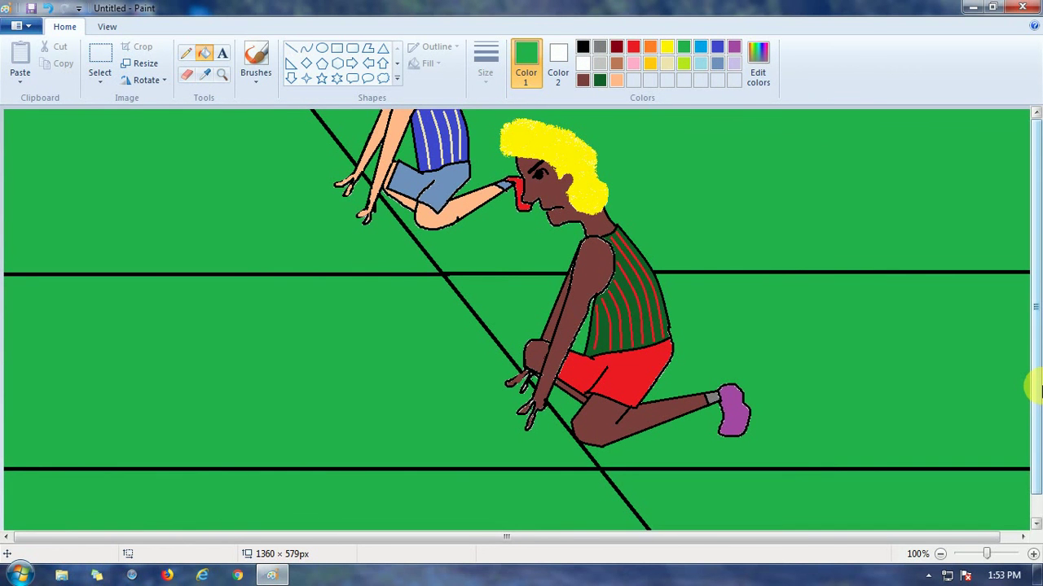
- Mix a light tan from the brown color and fill the track sections left of the starting line with it
click(583, 80)
click(616, 63)
click(758, 64)
mouse_move(685, 247)
mouse_down()
mouse_move(685, 218)
mouse_move(684, 229)
mouse_up()
click(379, 391)
click(383, 375)
click(506, 497)
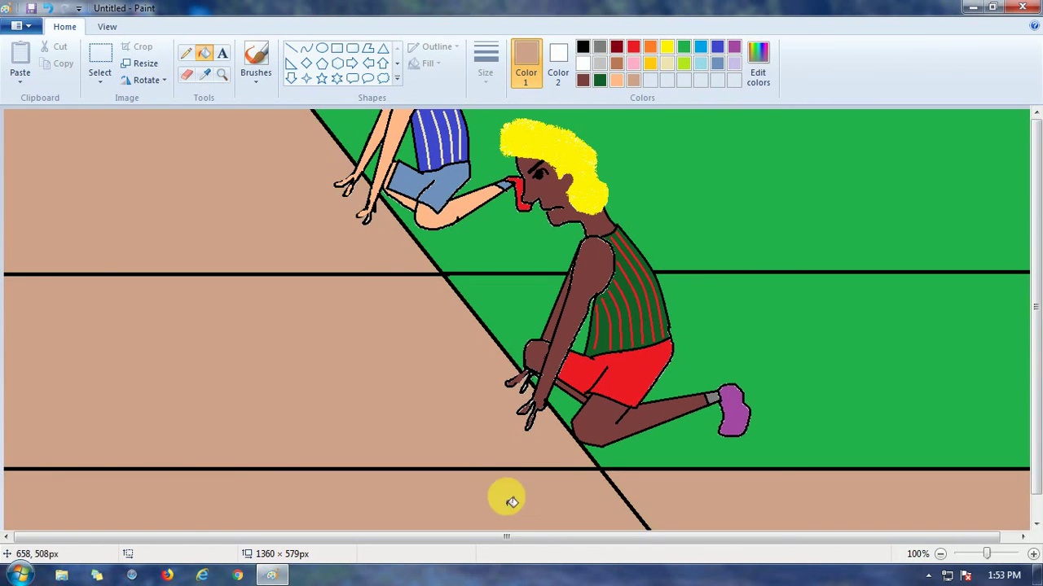
key(ctrl+z)
key(ctrl+z)
key(ctrl+y)
key(ctrl+y)
click(584, 47)
click(291, 48)
click(493, 82)
click(515, 165)
mouse_move(5, 529)
mouse_down()
mouse_move(1033, 517)
mouse_move(1031, 528)
mouse_move(532, 543)
mouse_move(649, 529)
mouse_up()
key(ctrl+z)
- Fill the strip below the lower lane line with green
click(633, 80)
click(206, 56)
click(683, 47)
click(813, 497)
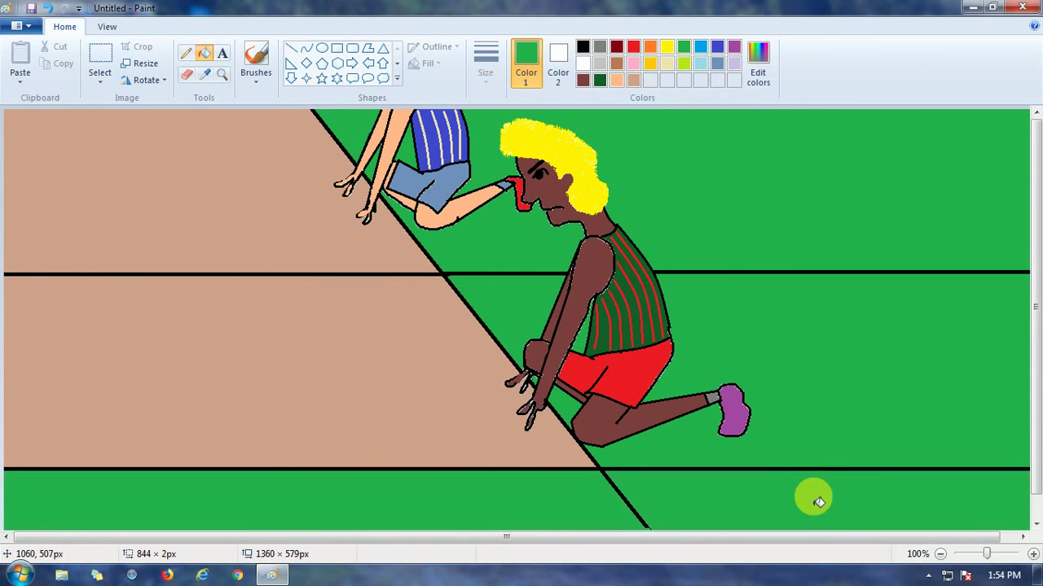
- Close the gap at the starting line's lower end in black and fill the lowest strip left of it with tan
click(584, 49)
click(292, 49)
click(509, 487)
click(204, 53)
click(633, 80)
click(562, 513)
- Erase the leftover black marks along the canvas's lower edge using a large green eraser
click(684, 47)
click(187, 75)
click(558, 64)
click(683, 47)
click(485, 64)
click(521, 201)
drag(655, 528, 758, 537)
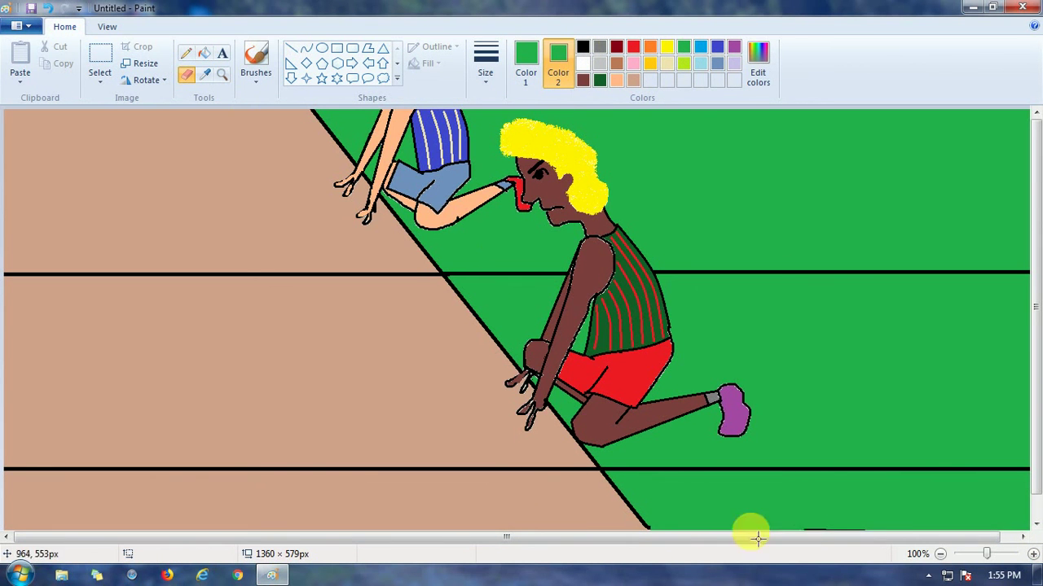
- Add the black text "COMMON JACK!! YOU CAN DO IT......BAGAL WALA TOH PAJAMA HAI YAAR" in the green area beside the first runner's head
click(291, 49)
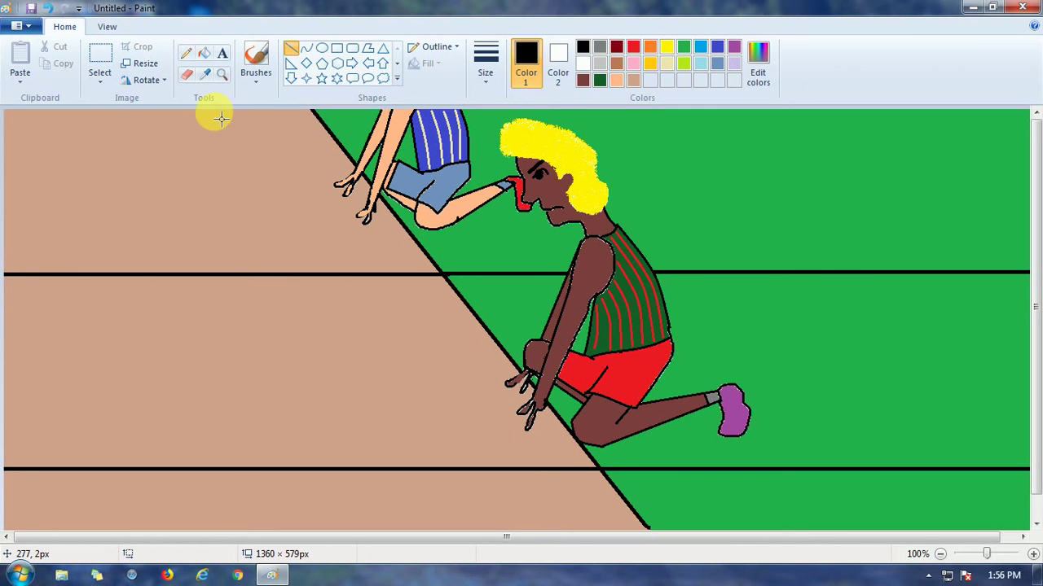
click(222, 53)
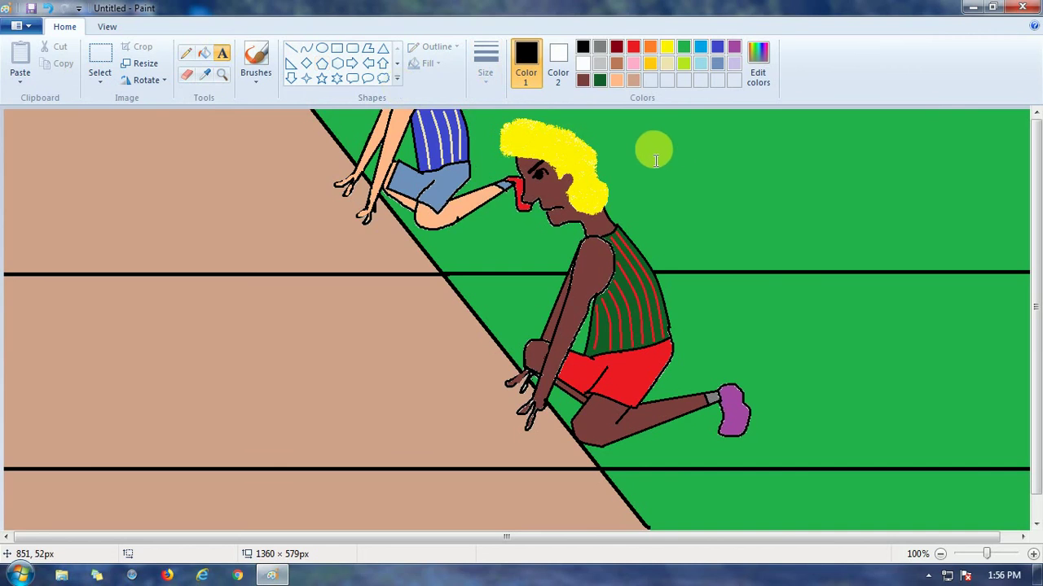
drag(654, 143, 799, 202)
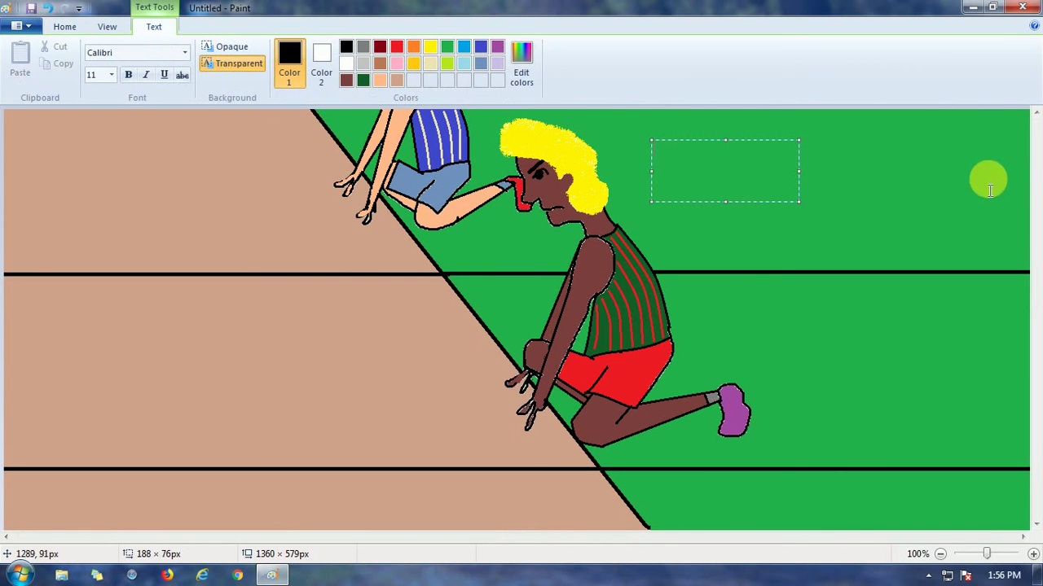
text(COMMON JACK!! YOU CAN DO)
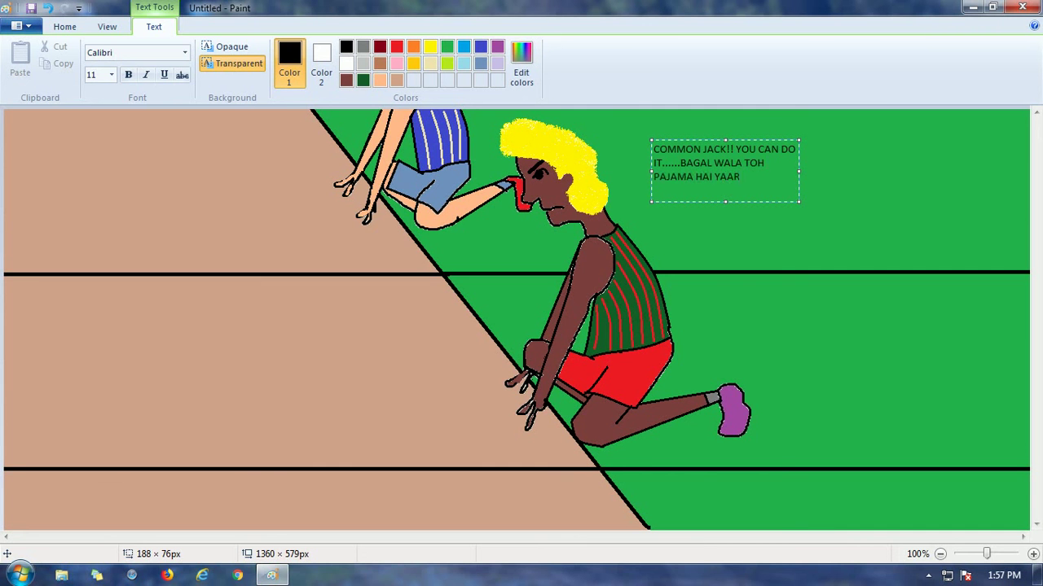
- Draw a black cloud callout of about 245 × 126 px around the text beside the first runner's head
click(24, 27)
click(64, 27)
click(397, 65)
click(382, 63)
mouse_move(627, 123)
mouse_down()
mouse_move(826, 217)
mouse_move(815, 218)
mouse_up()
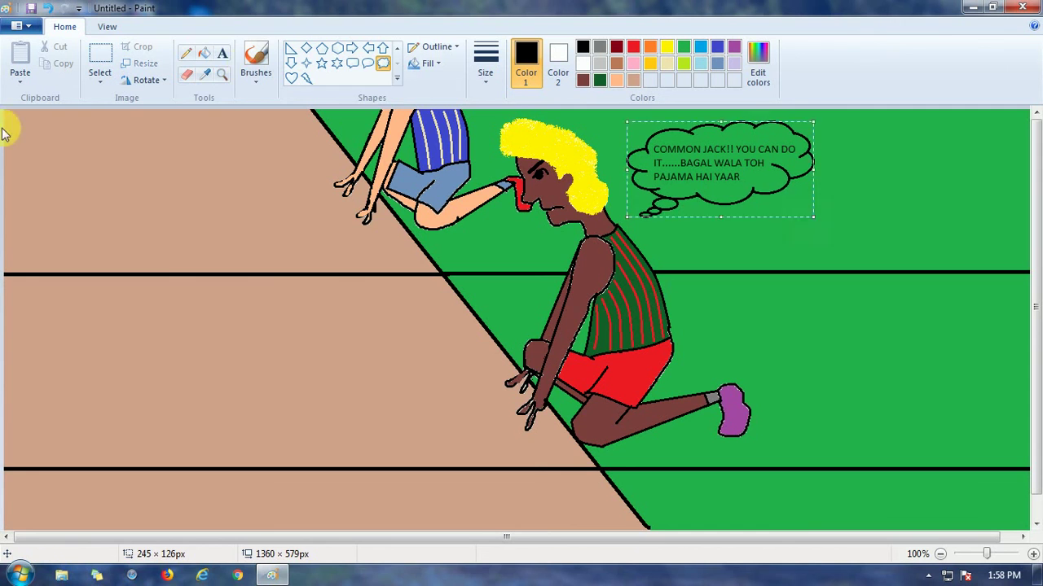